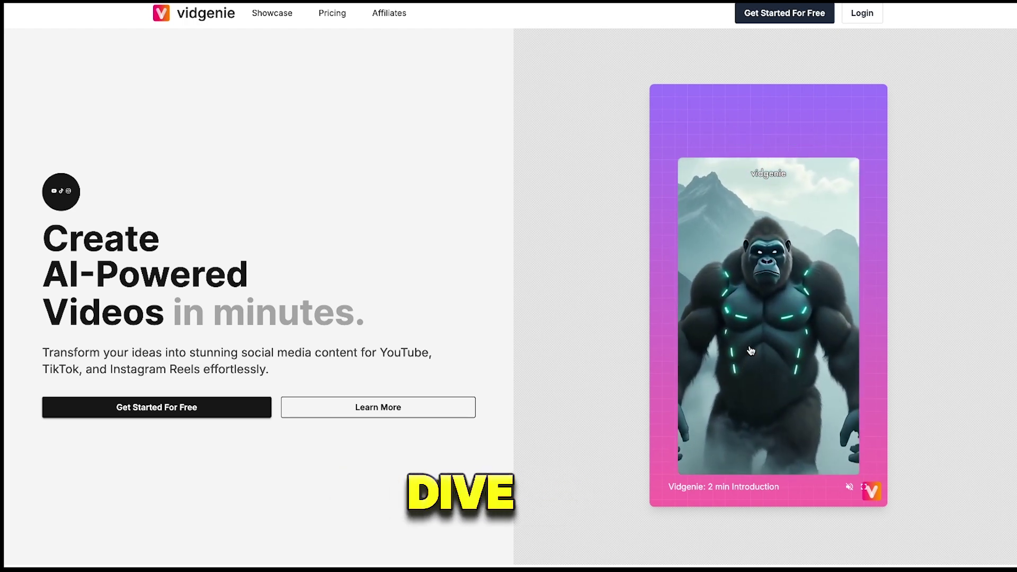
Step: Scroll down and back up the Vidgenie landing page on the way to the workspace dashboard
{"action": "scroll", "coordinate": [750, 350], "scroll_direction": "down", "scroll_amount": 1}
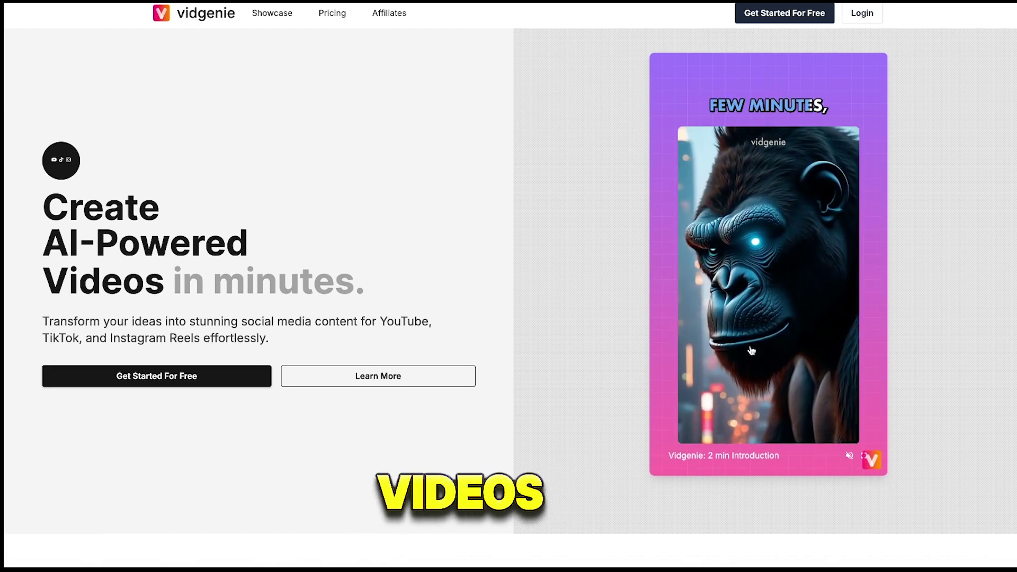
{"action": "scroll", "coordinate": [751, 350], "scroll_direction": "down", "scroll_amount": 3}
{"action": "scroll", "coordinate": [751, 351], "scroll_direction": "up", "scroll_amount": 3}
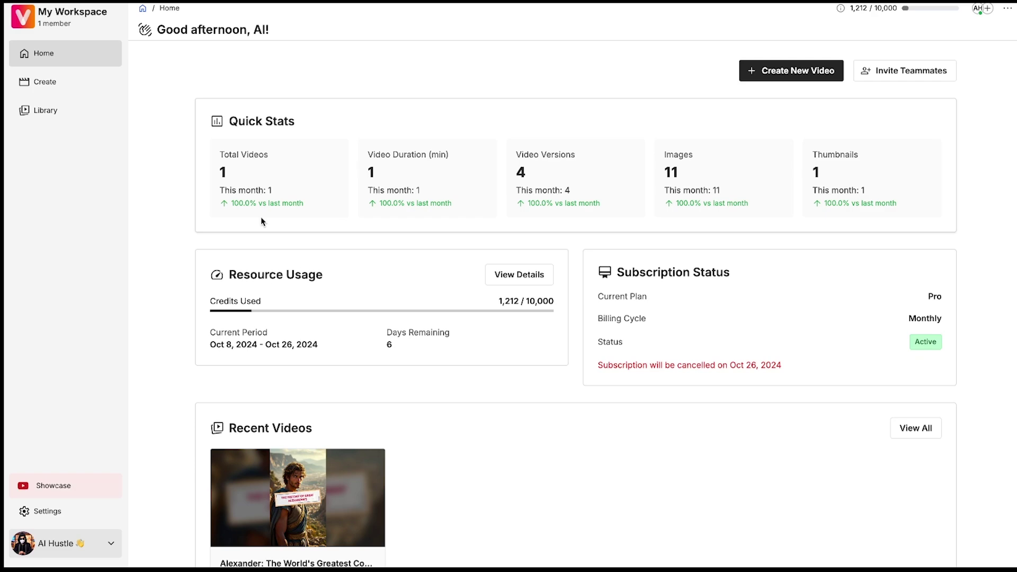
Step: Go to Create a Video and browse the topic cards down to Earth's Epic Journey
{"action": "left_click", "coordinate": [45, 86]}
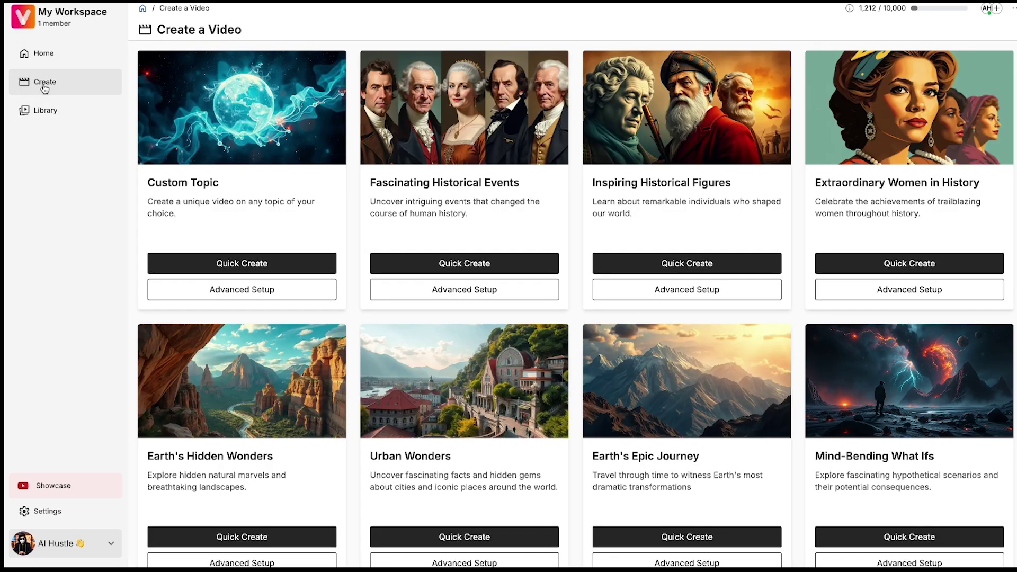
{"action": "scroll", "coordinate": [895, 407], "scroll_direction": "down", "scroll_amount": 5}
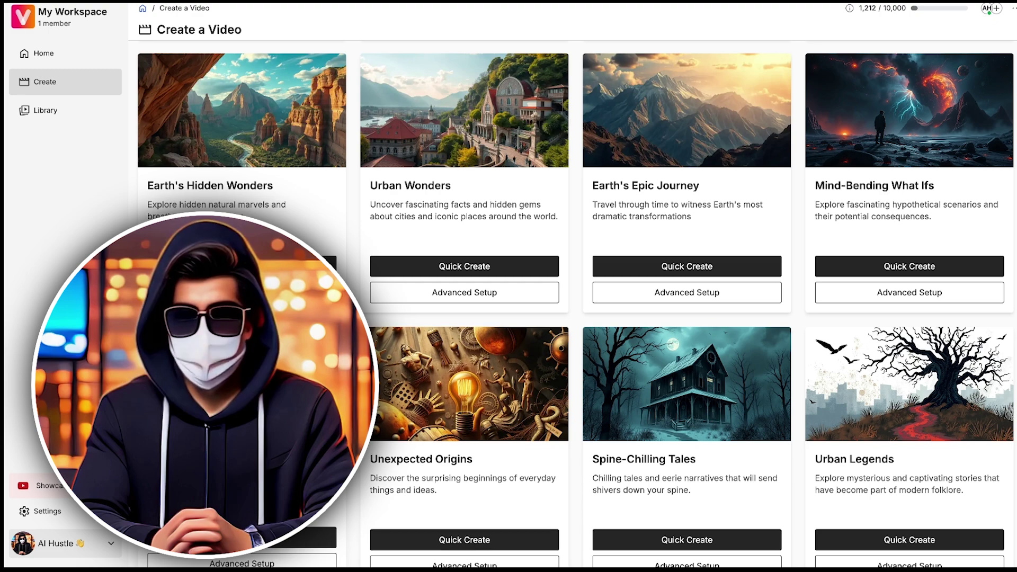
{"action": "scroll", "coordinate": [883, 392], "scroll_direction": "down", "scroll_amount": 6}
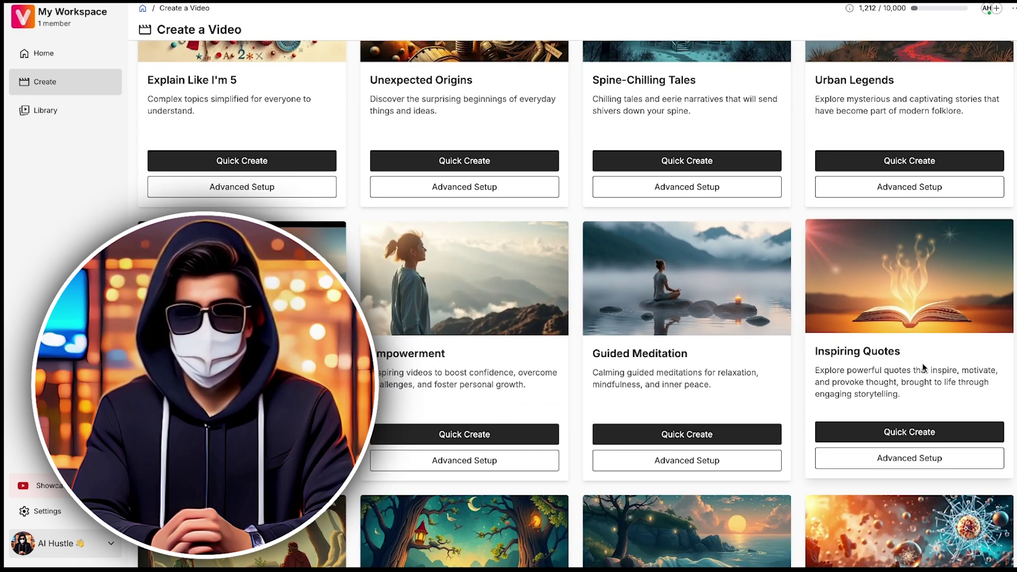
{"action": "scroll", "coordinate": [923, 363], "scroll_direction": "down", "scroll_amount": 5}
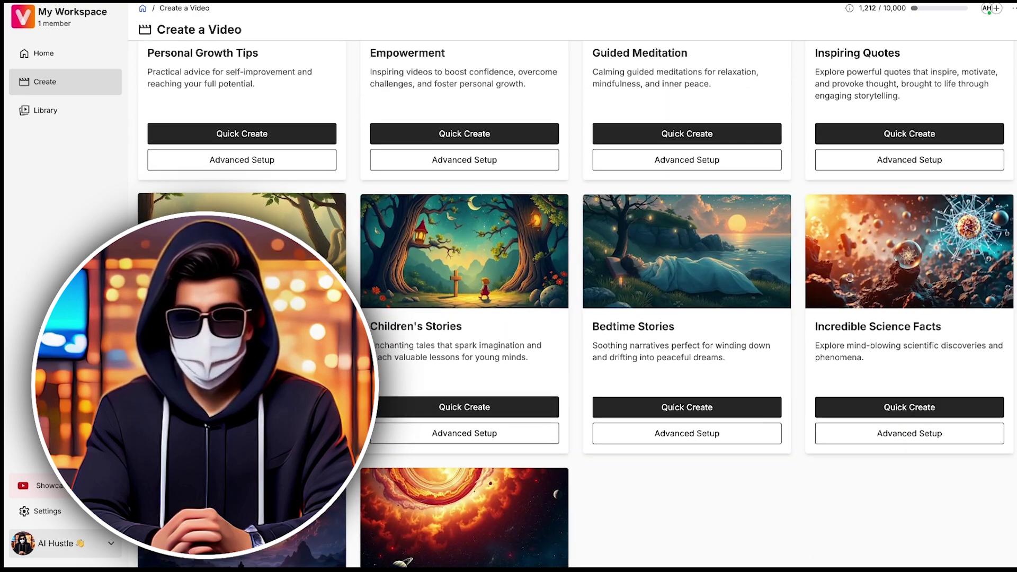
{"action": "scroll", "coordinate": [533, 336], "scroll_direction": "down", "scroll_amount": 3}
{"action": "scroll", "coordinate": [533, 336], "scroll_direction": "up", "scroll_amount": 8}
{"action": "scroll", "coordinate": [587, 320], "scroll_direction": "down", "scroll_amount": 4}
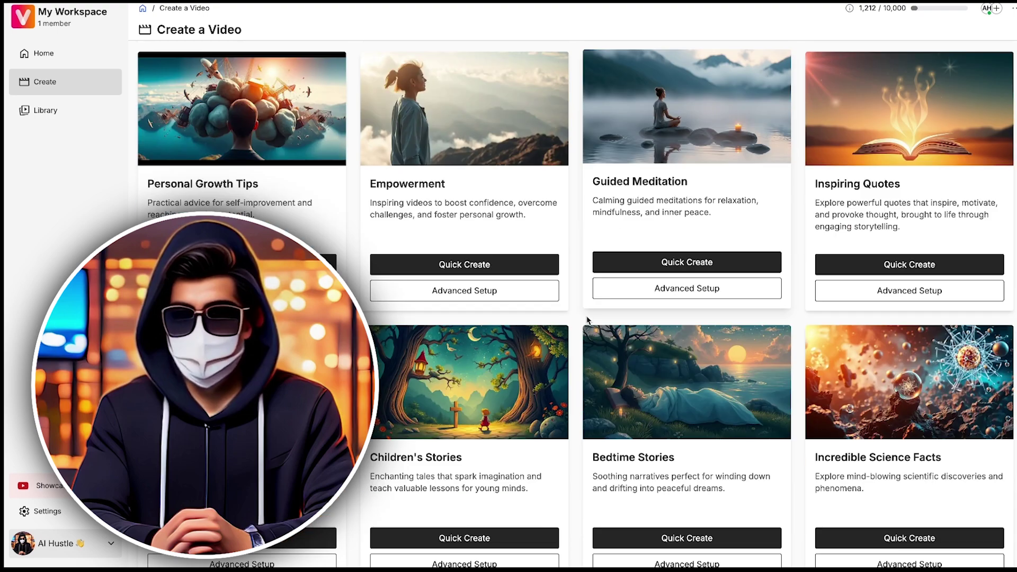
{"action": "scroll", "coordinate": [586, 320], "scroll_direction": "up", "scroll_amount": 5}
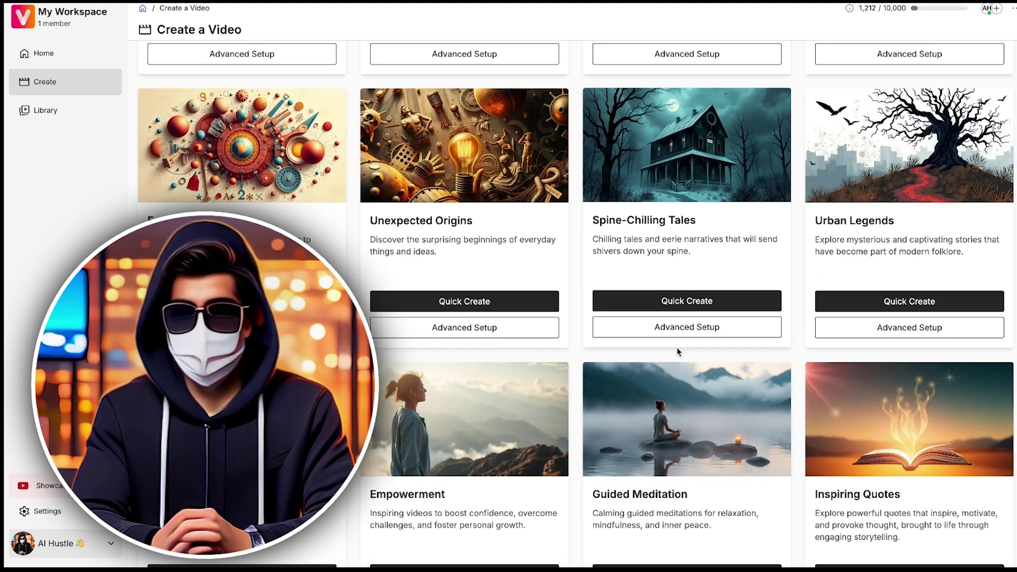
{"action": "scroll", "coordinate": [670, 329], "scroll_direction": "up", "scroll_amount": 9}
{"action": "scroll", "coordinate": [679, 310], "scroll_direction": "down", "scroll_amount": 10}
{"action": "scroll", "coordinate": [810, 234], "scroll_direction": "up", "scroll_amount": 10}
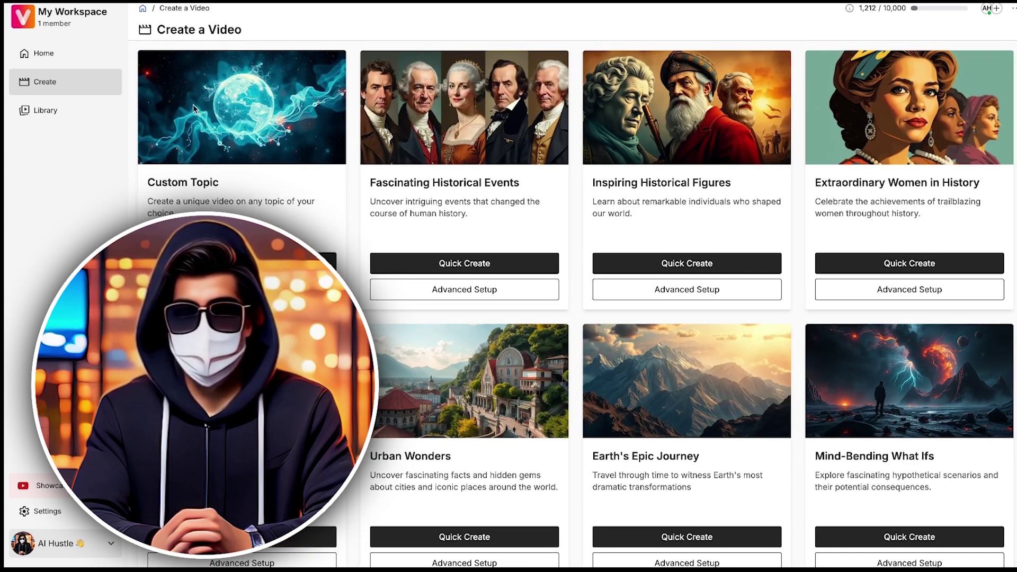
{"action": "scroll", "coordinate": [429, 151], "scroll_direction": "down", "scroll_amount": 4}
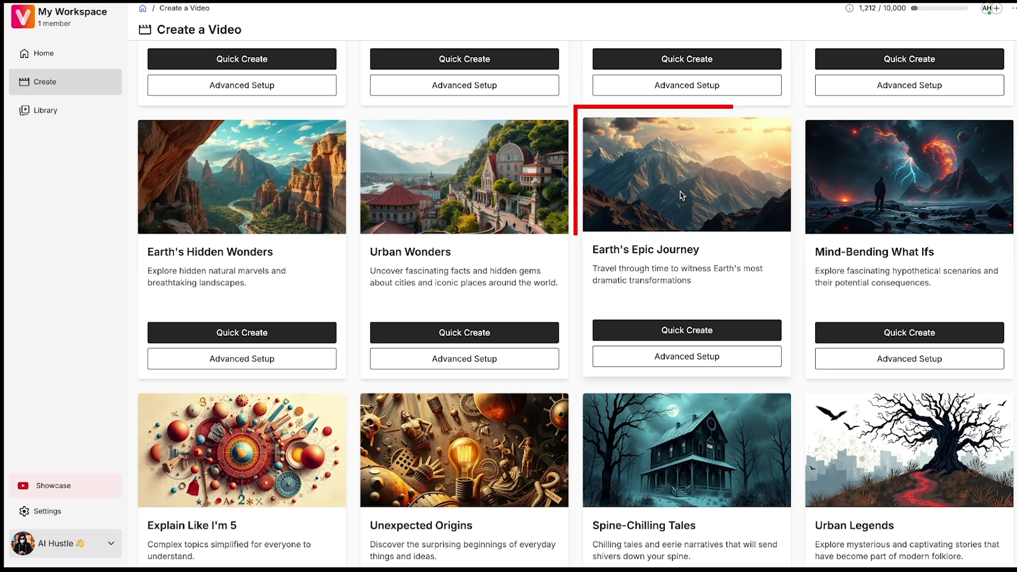
Step: Start Advanced Setup for Earth's Epic Journey and paste the topic 'how dinosaurs born & died'
{"action": "left_click", "coordinate": [633, 360]}
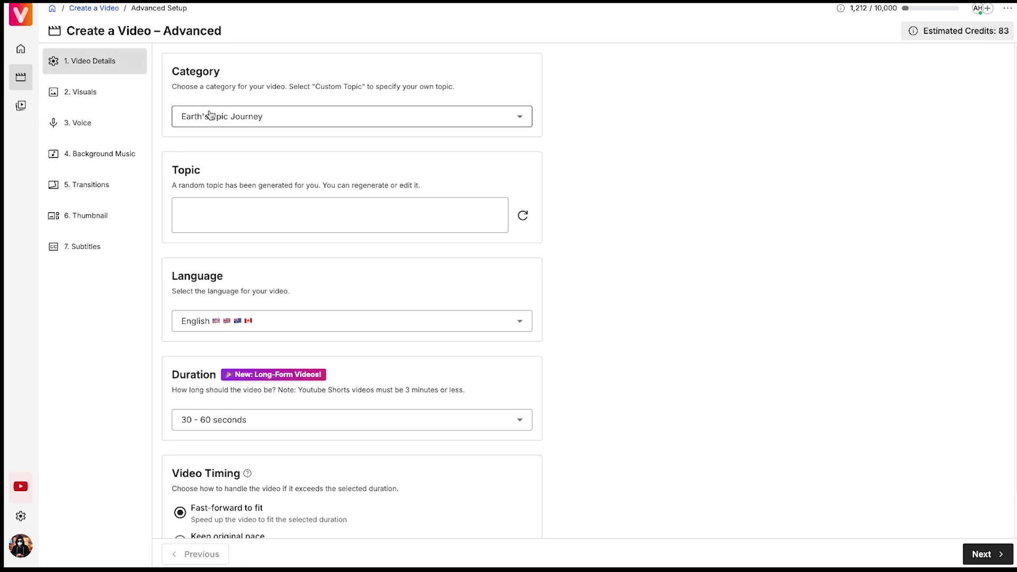
{"action": "left_click", "coordinate": [233, 122]}
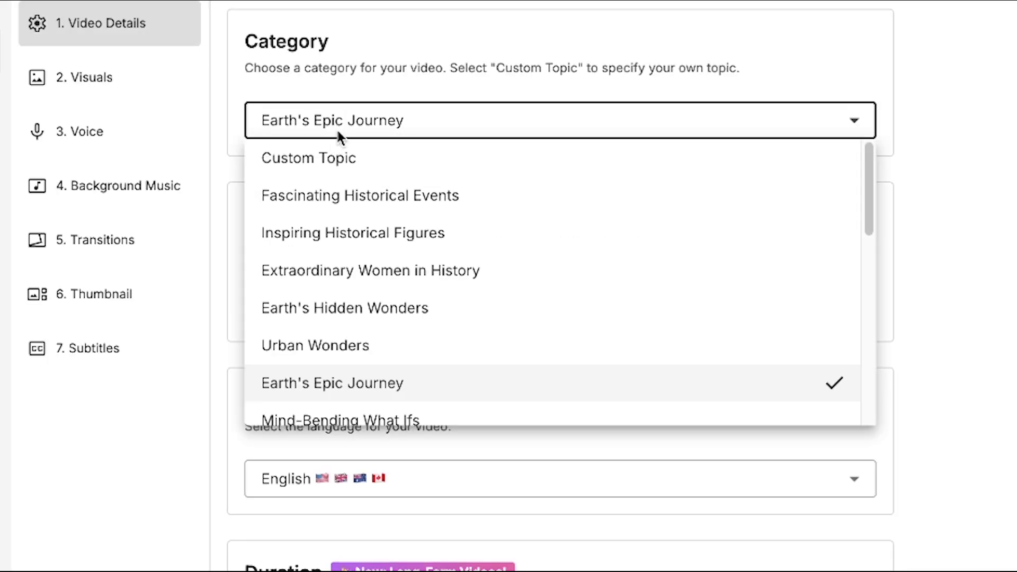
{"action": "key", "text": "Escape"}
{"action": "scroll", "coordinate": [349, 291], "scroll_direction": "down", "scroll_amount": 1}
{"action": "left_click", "coordinate": [360, 257]}
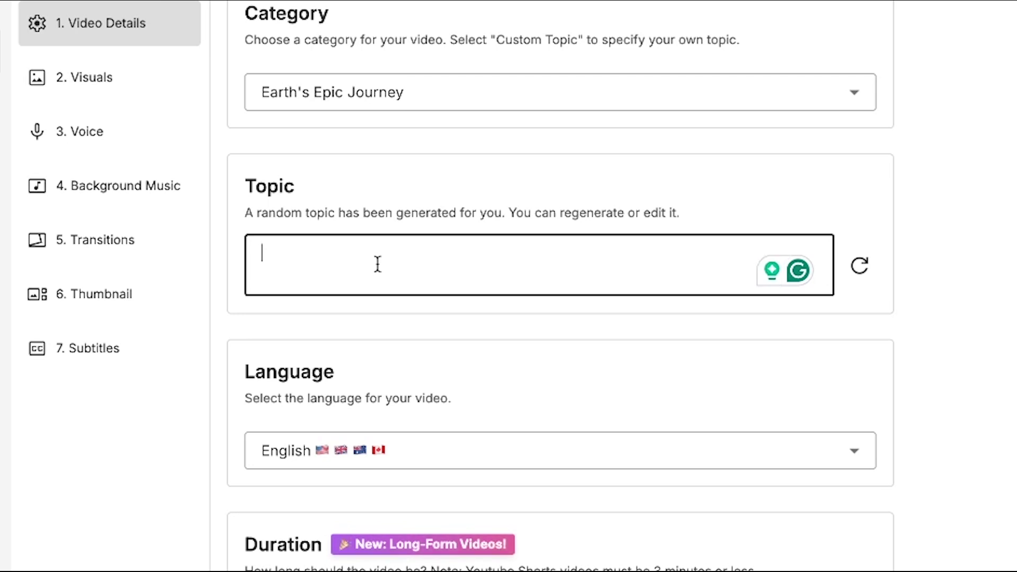
{"action": "scroll", "coordinate": [377, 263], "scroll_direction": "down", "scroll_amount": 2}
{"action": "type", "text": "how dinosaurs born & died"}
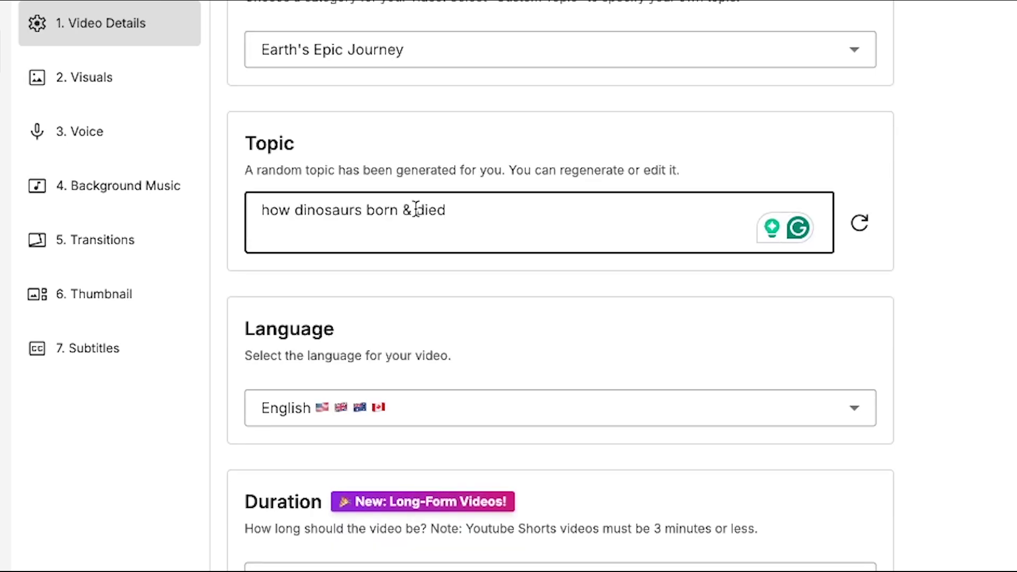
Step: Set the duration to 5 - 8 minutes and choose Keep original pace
{"action": "scroll", "coordinate": [364, 398], "scroll_direction": "down", "scroll_amount": 1}
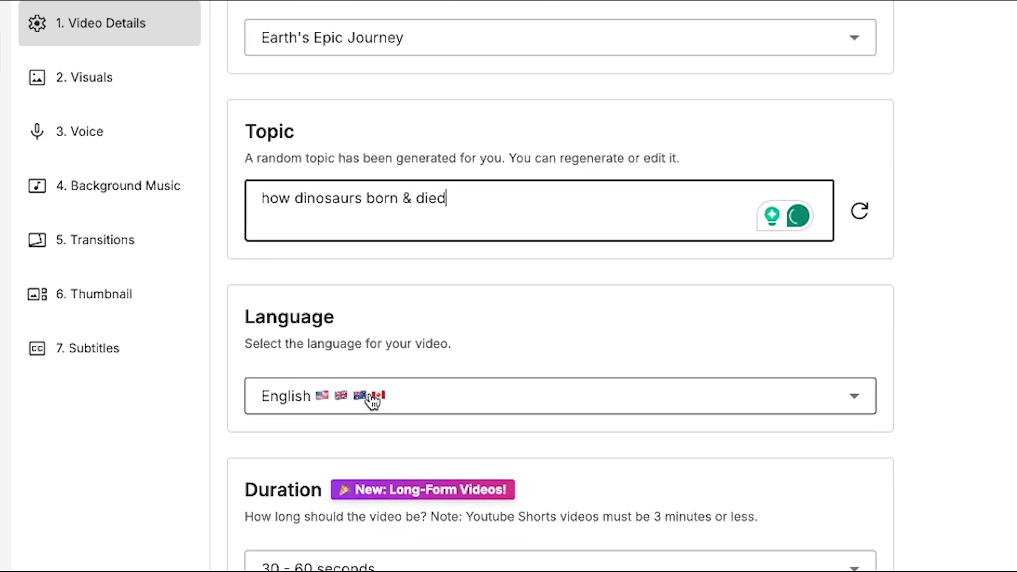
{"action": "scroll", "coordinate": [354, 370], "scroll_direction": "down", "scroll_amount": 1}
{"action": "scroll", "coordinate": [389, 352], "scroll_direction": "down", "scroll_amount": 5}
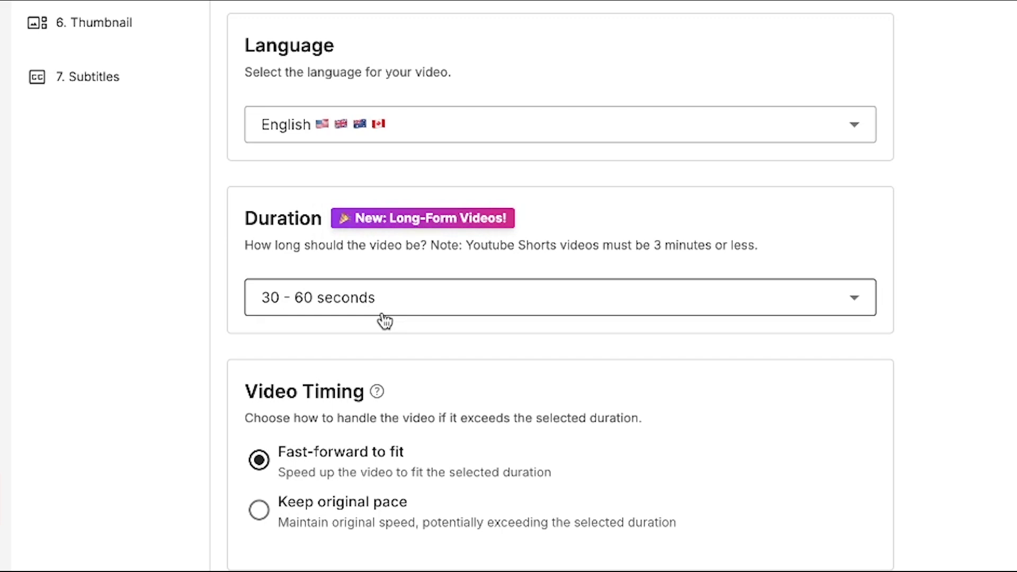
{"action": "left_click", "coordinate": [540, 299]}
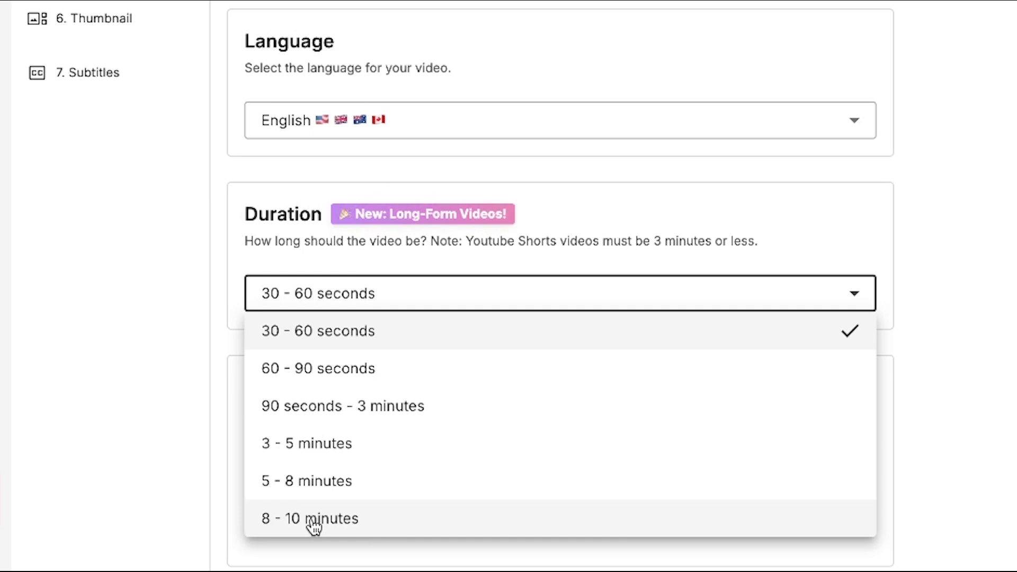
{"action": "left_click", "coordinate": [316, 490]}
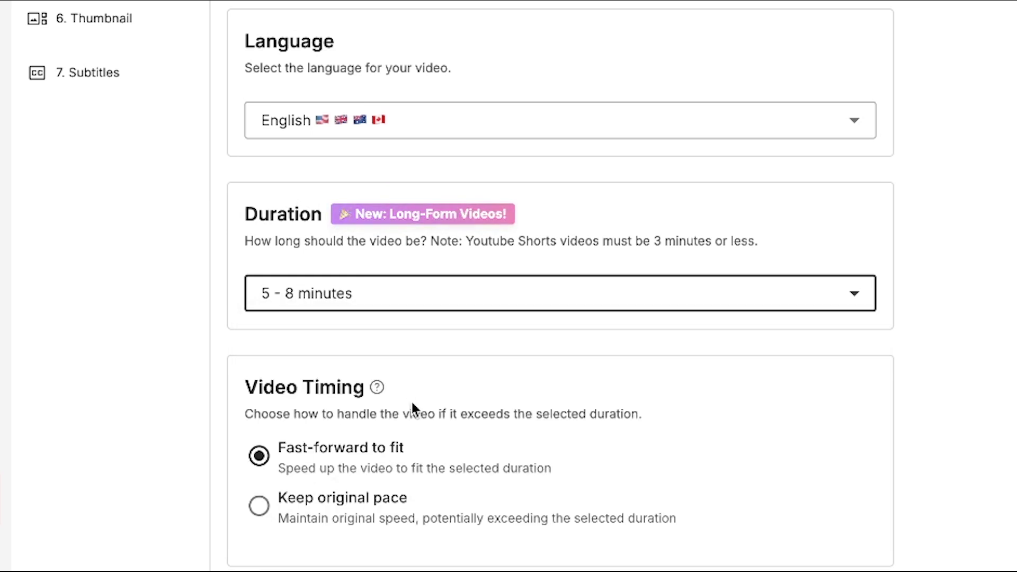
{"action": "left_click", "coordinate": [259, 507]}
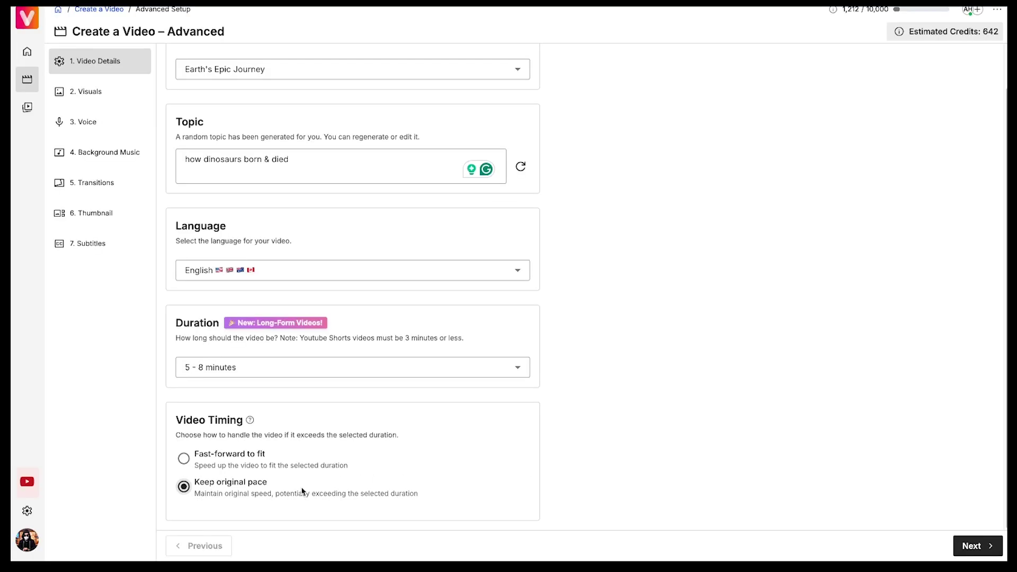
Step: Advance to the Visuals step and choose the Desktop (16:9) widescreen format
{"action": "left_click", "coordinate": [970, 546]}
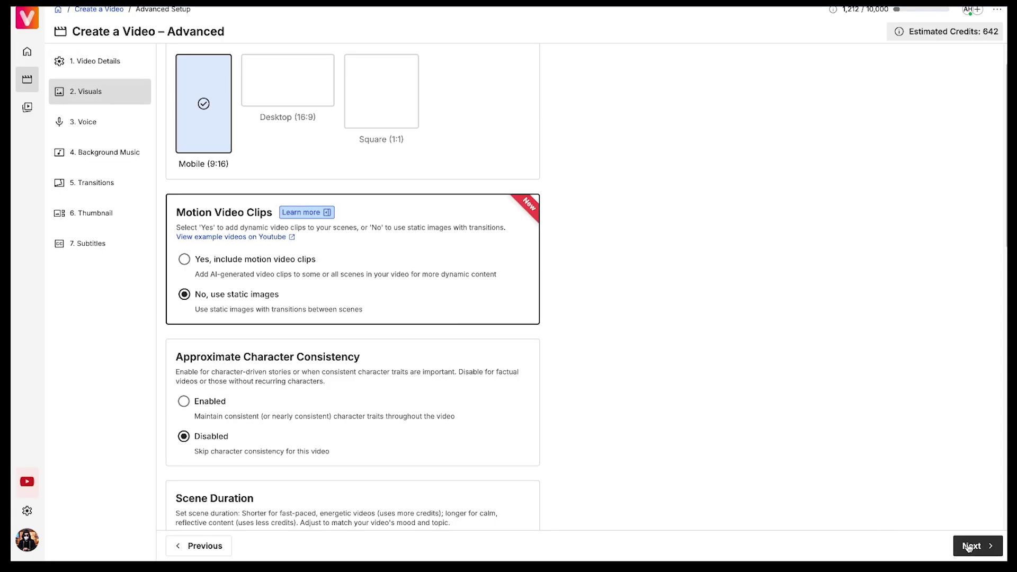
{"action": "left_click", "coordinate": [297, 84]}
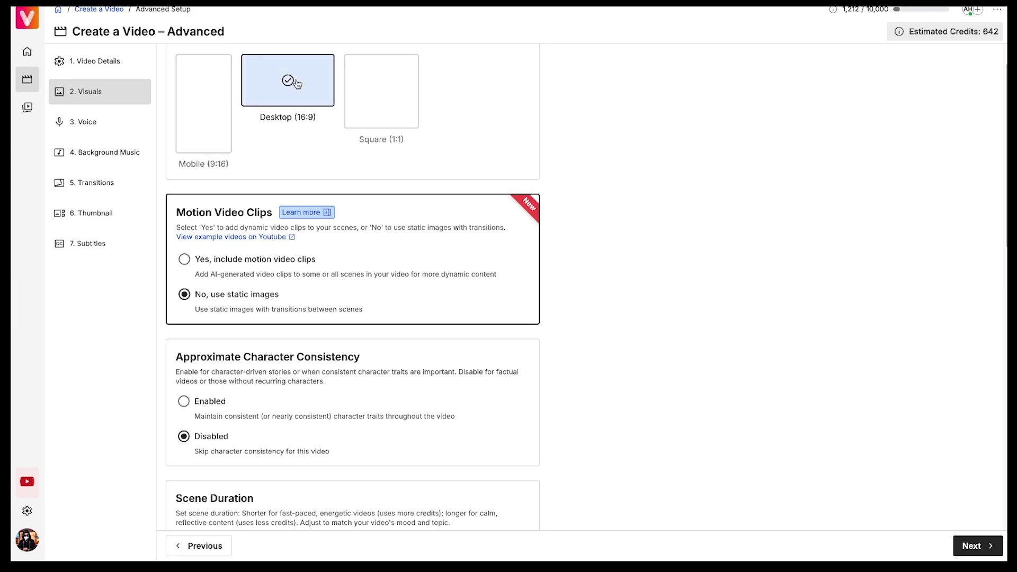
{"action": "scroll", "coordinate": [290, 160], "scroll_direction": "down", "scroll_amount": 1}
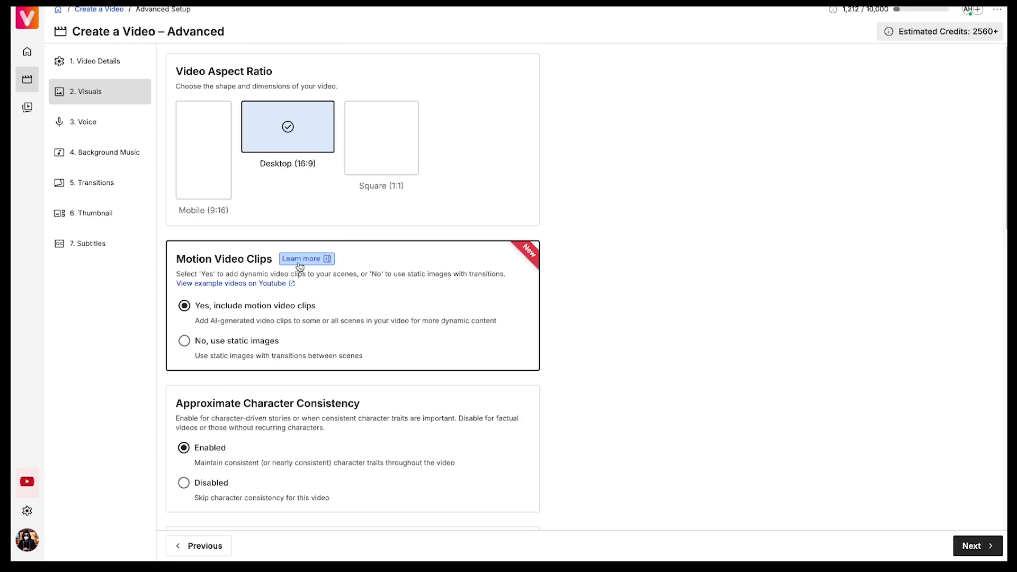
Step: Read the Motion Video Clips explainer, highlighting its note on longer processing time
{"action": "left_click", "coordinate": [300, 260]}
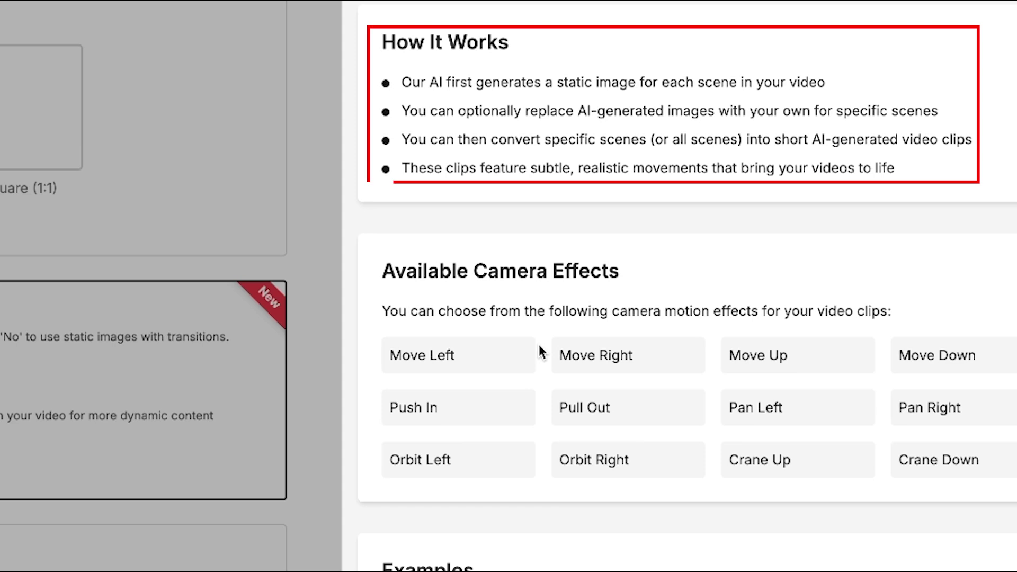
{"action": "mouse_move", "coordinate": [516, 356]}
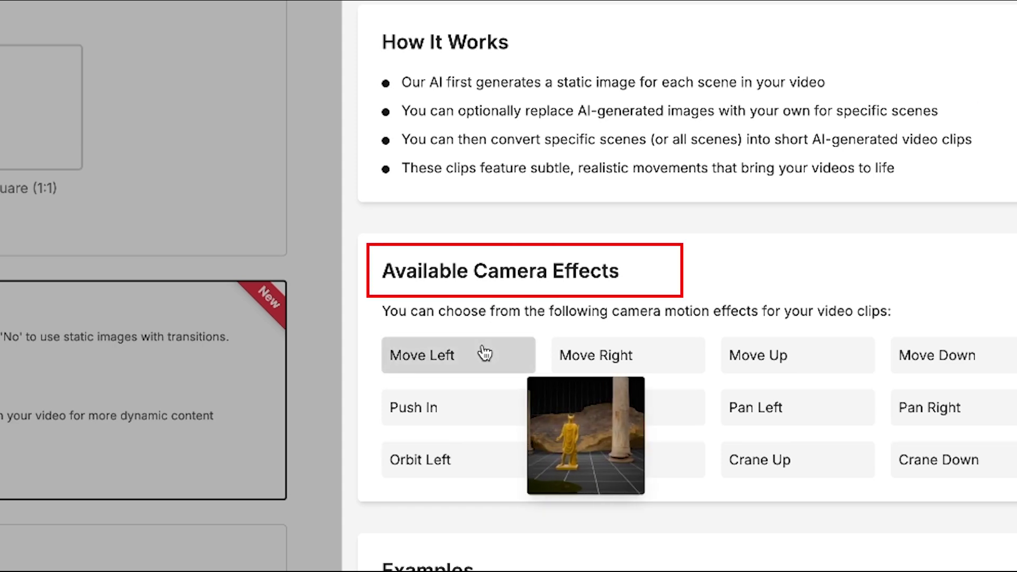
{"action": "mouse_move", "coordinate": [783, 342]}
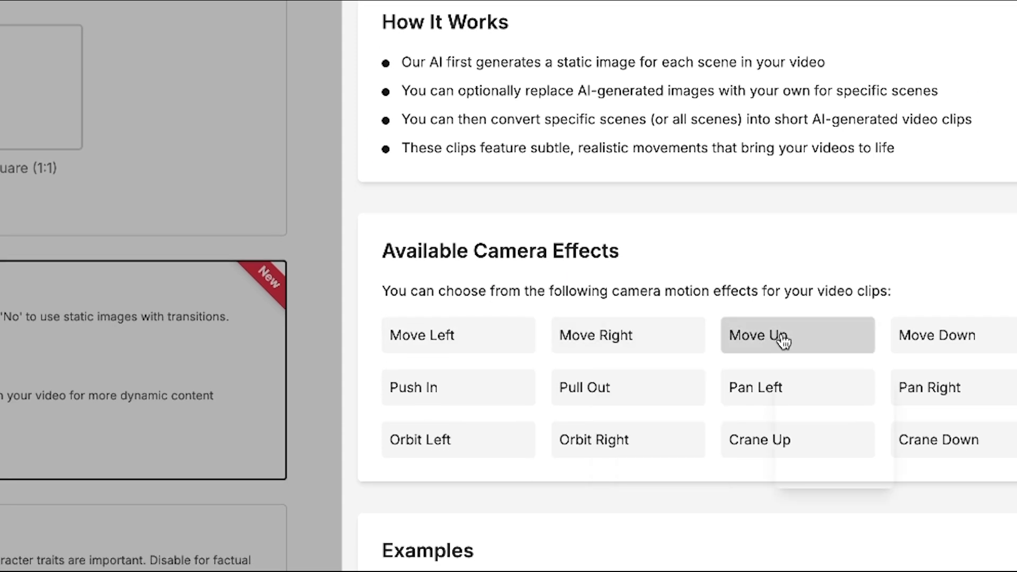
{"action": "mouse_move", "coordinate": [776, 448]}
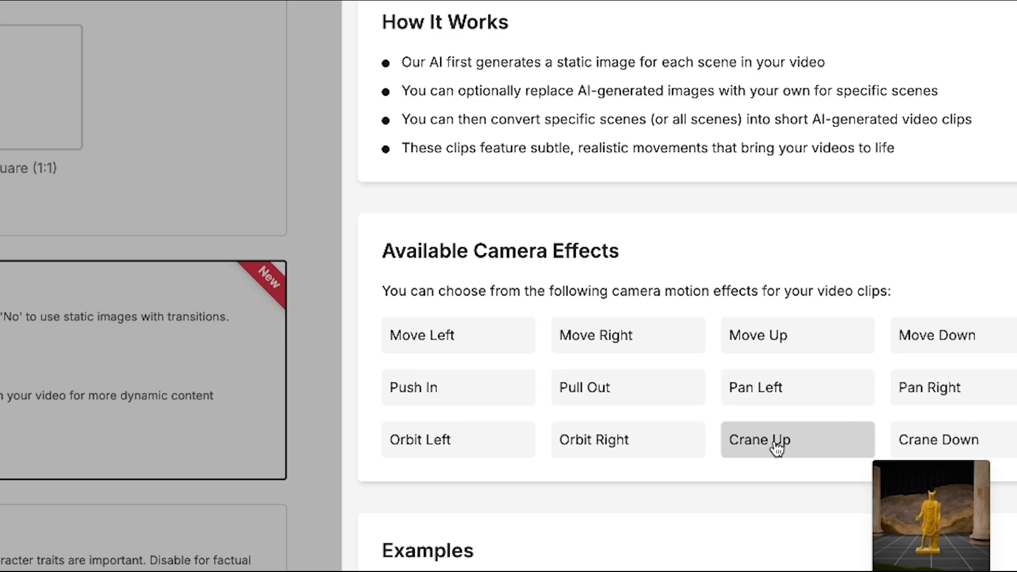
{"action": "mouse_move", "coordinate": [475, 444]}
{"action": "scroll", "coordinate": [475, 444], "scroll_direction": "down", "scroll_amount": 3}
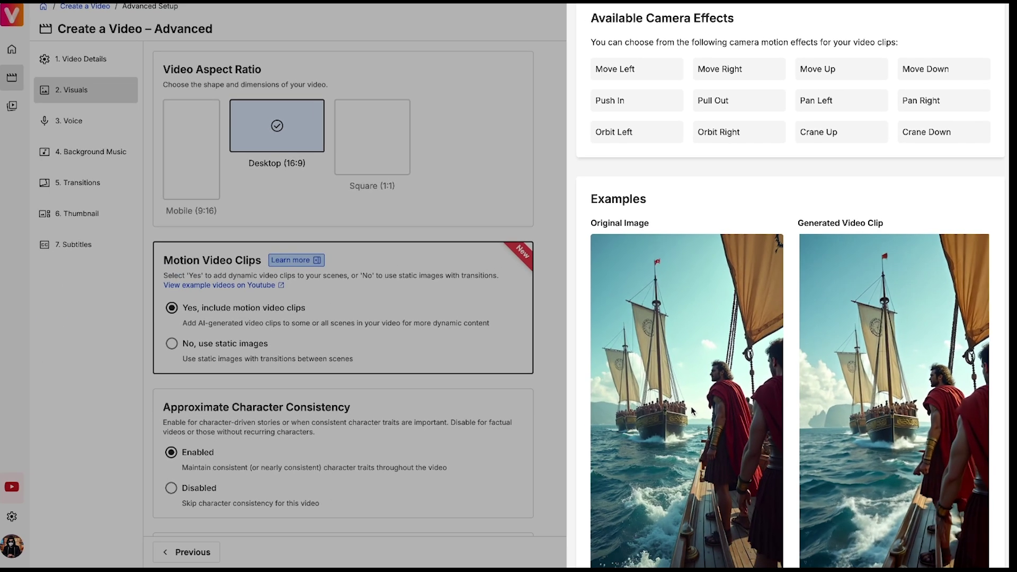
{"action": "scroll", "coordinate": [548, 534], "scroll_direction": "down", "scroll_amount": 2}
{"action": "scroll", "coordinate": [691, 408], "scroll_direction": "down", "scroll_amount": 1}
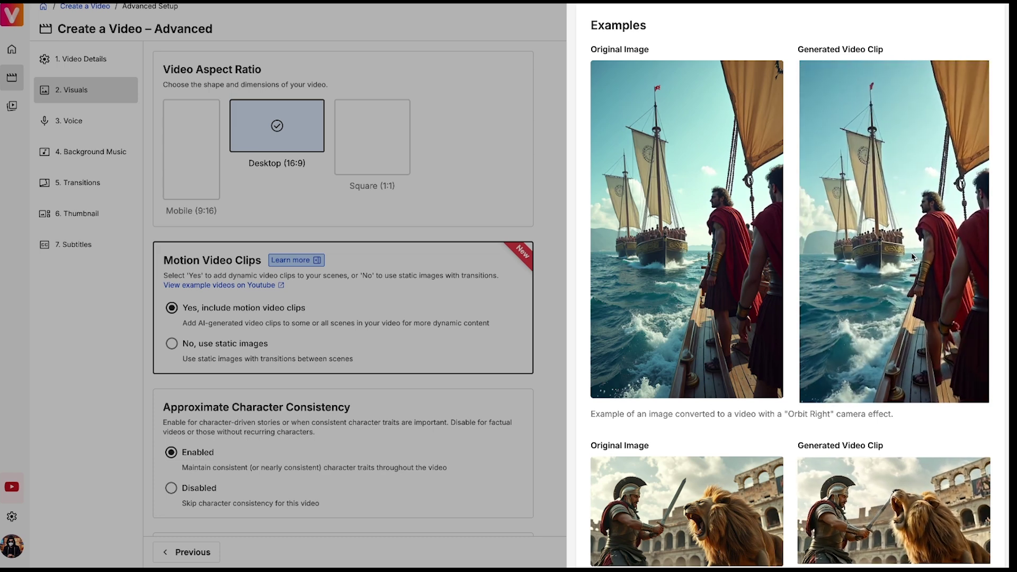
{"action": "scroll", "coordinate": [913, 257], "scroll_direction": "down", "scroll_amount": 4}
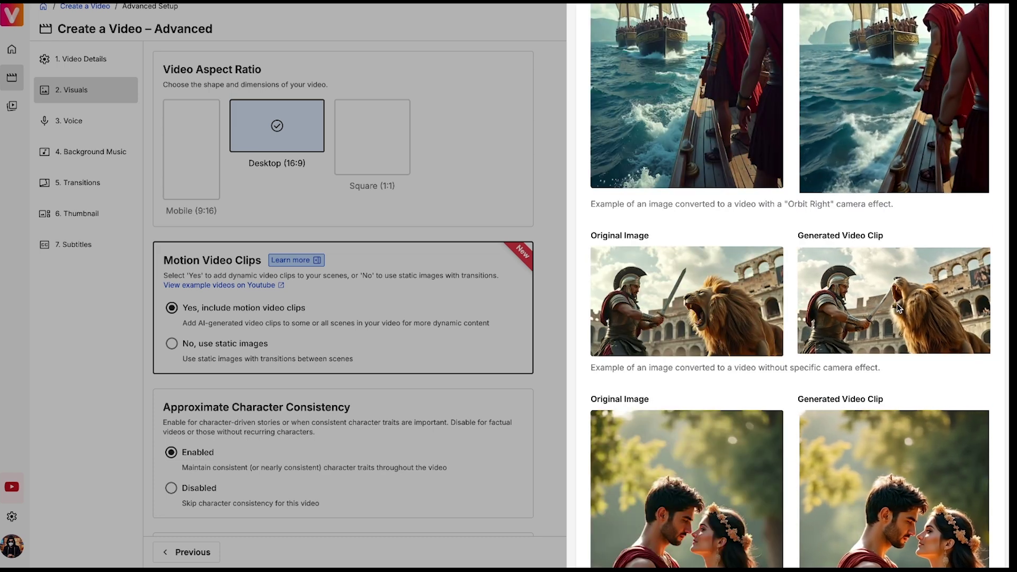
{"action": "scroll", "coordinate": [897, 307], "scroll_direction": "down", "scroll_amount": 6}
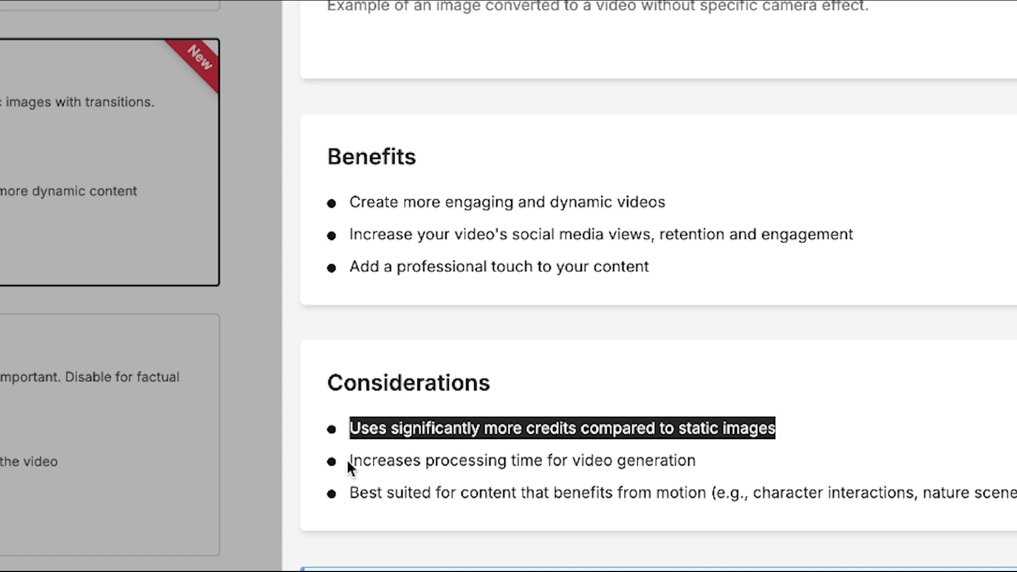
{"action": "left_click_drag", "start_coordinate": [348, 463], "coordinate": [428, 467]}
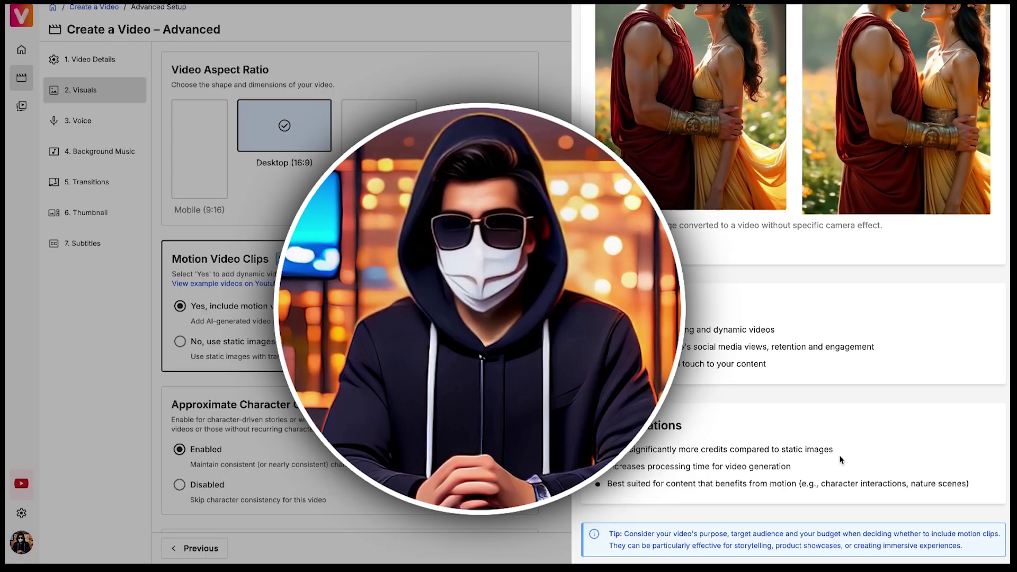
{"action": "scroll", "coordinate": [825, 464], "scroll_direction": "up", "scroll_amount": 20}
Step: Close the explainer and set Scene Duration to 4.5 seconds
{"action": "left_click", "coordinate": [446, 178]}
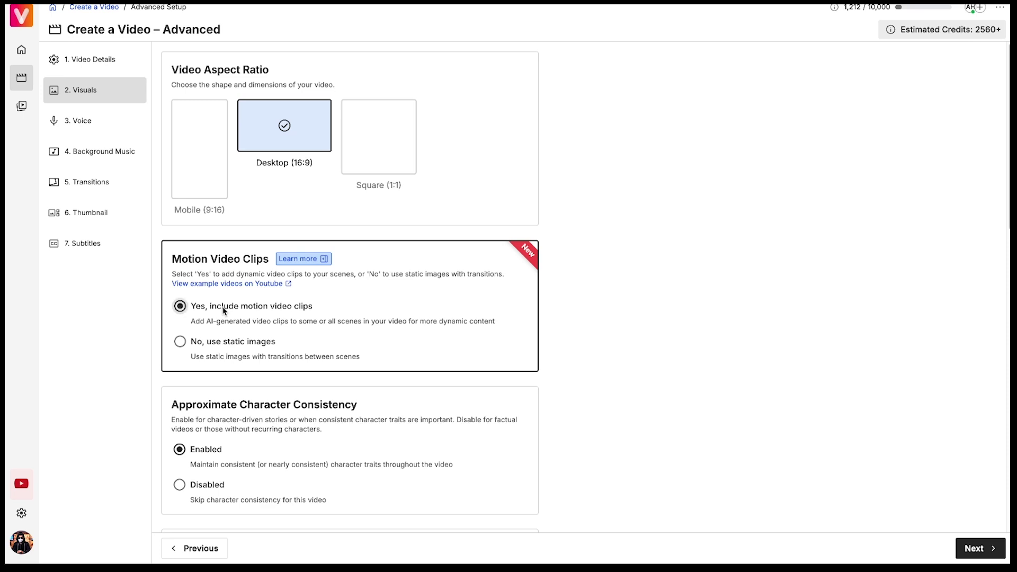
{"action": "scroll", "coordinate": [227, 309], "scroll_direction": "down", "scroll_amount": 5}
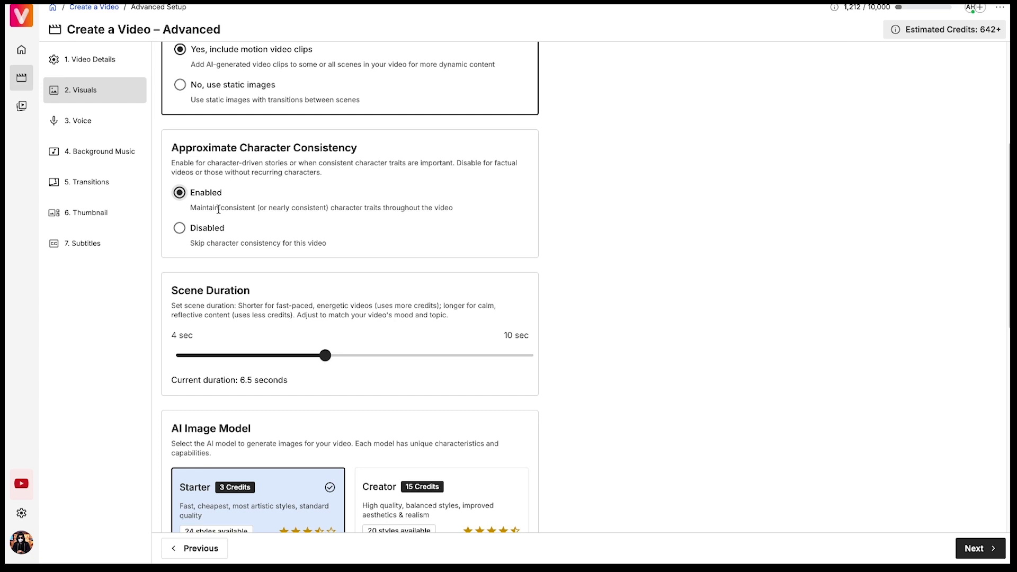
{"action": "scroll", "coordinate": [218, 210], "scroll_direction": "down", "scroll_amount": 1}
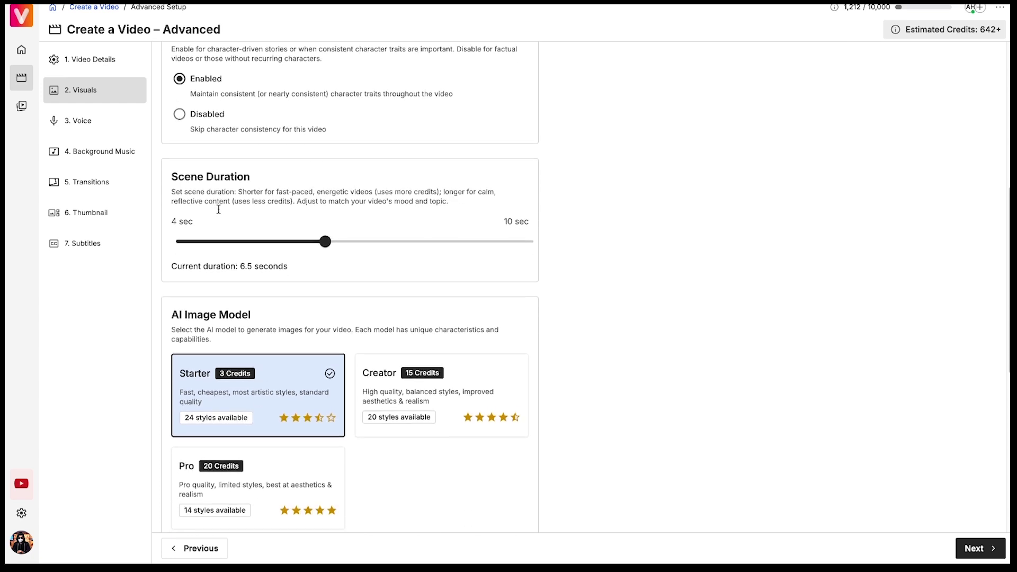
{"action": "scroll", "coordinate": [218, 209], "scroll_direction": "down", "scroll_amount": 1}
{"action": "left_click_drag", "start_coordinate": [325, 224], "coordinate": [209, 224]}
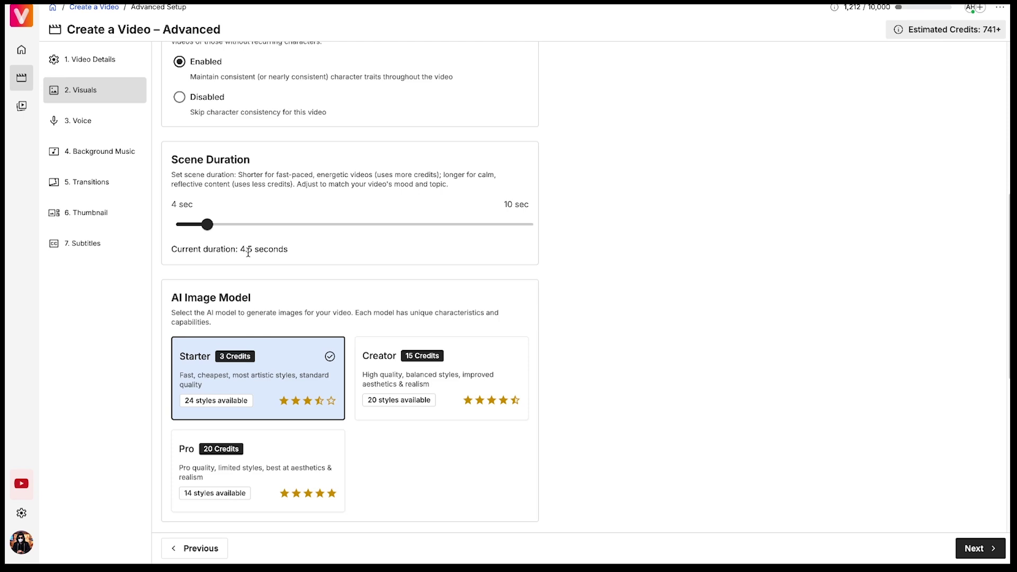
{"action": "scroll", "coordinate": [249, 257], "scroll_direction": "down", "scroll_amount": 3}
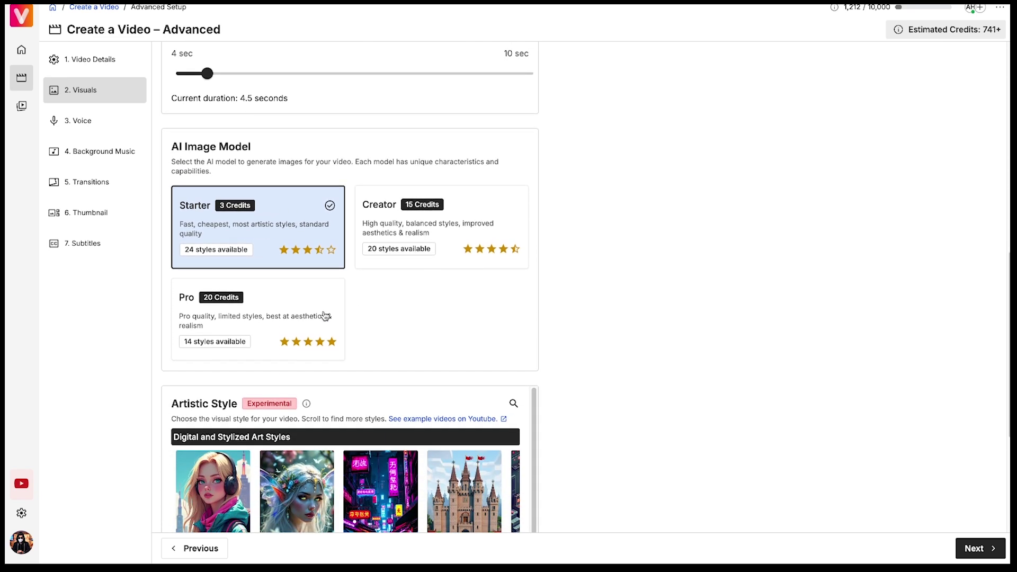
Step: Switch the AI Image Model to Pro, review the Artistic Styles, and continue to Voice
{"action": "left_click", "coordinate": [399, 211]}
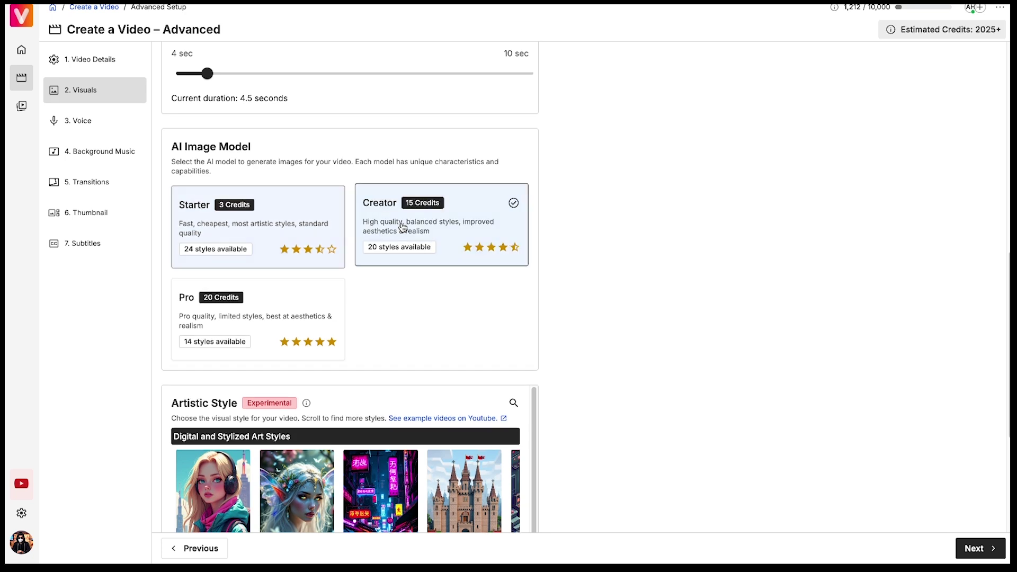
{"action": "left_click", "coordinate": [295, 319]}
{"action": "scroll", "coordinate": [270, 307], "scroll_direction": "down", "scroll_amount": 5}
{"action": "scroll", "coordinate": [281, 314], "scroll_direction": "up", "scroll_amount": 2}
{"action": "scroll", "coordinate": [453, 142], "scroll_direction": "down", "scroll_amount": 2}
{"action": "scroll", "coordinate": [211, 264], "scroll_direction": "down", "scroll_amount": 3}
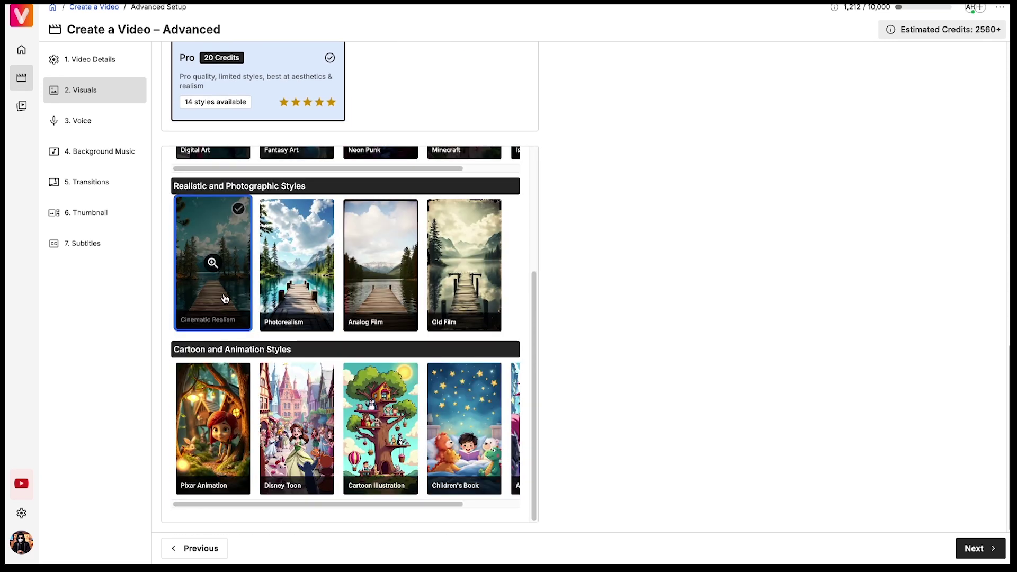
{"action": "scroll", "coordinate": [296, 286], "scroll_direction": "up", "scroll_amount": 1}
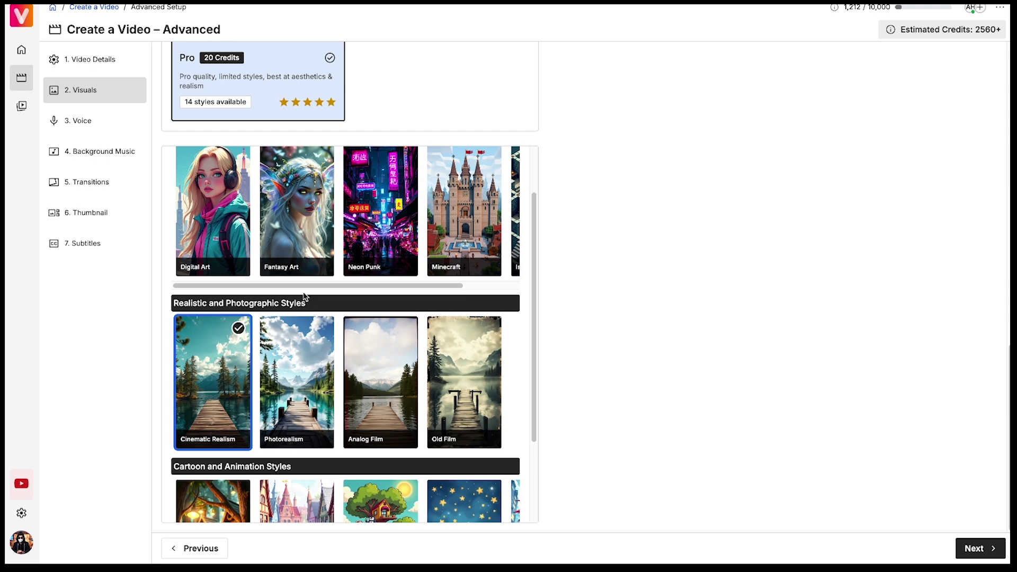
{"action": "scroll", "coordinate": [307, 297], "scroll_direction": "down", "scroll_amount": 1}
{"action": "left_click", "coordinate": [990, 546]}
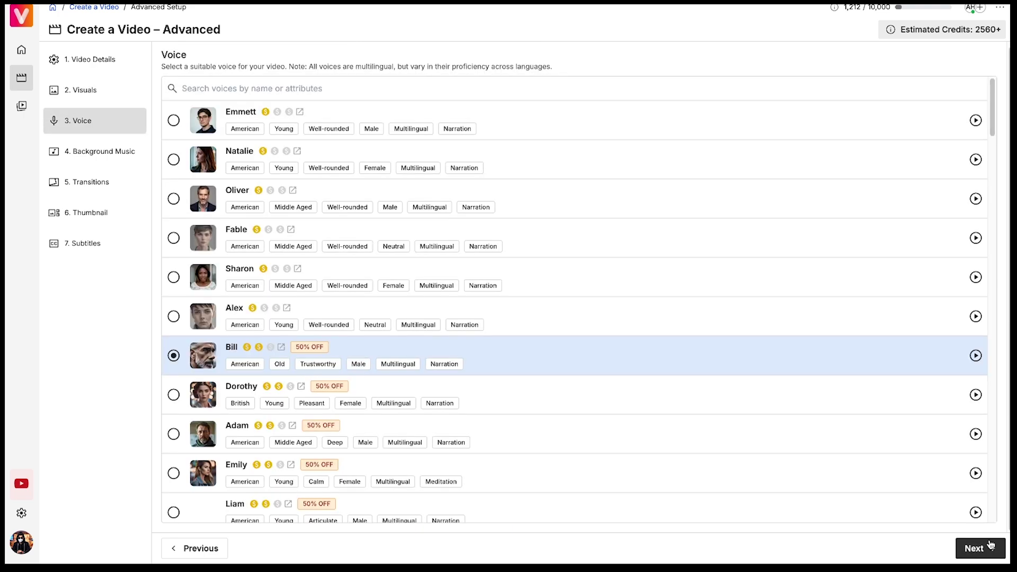
Step: Search the voice list, select Mathias as narrator, and continue to Background Music
{"action": "scroll", "coordinate": [747, 205], "scroll_direction": "down", "scroll_amount": 10}
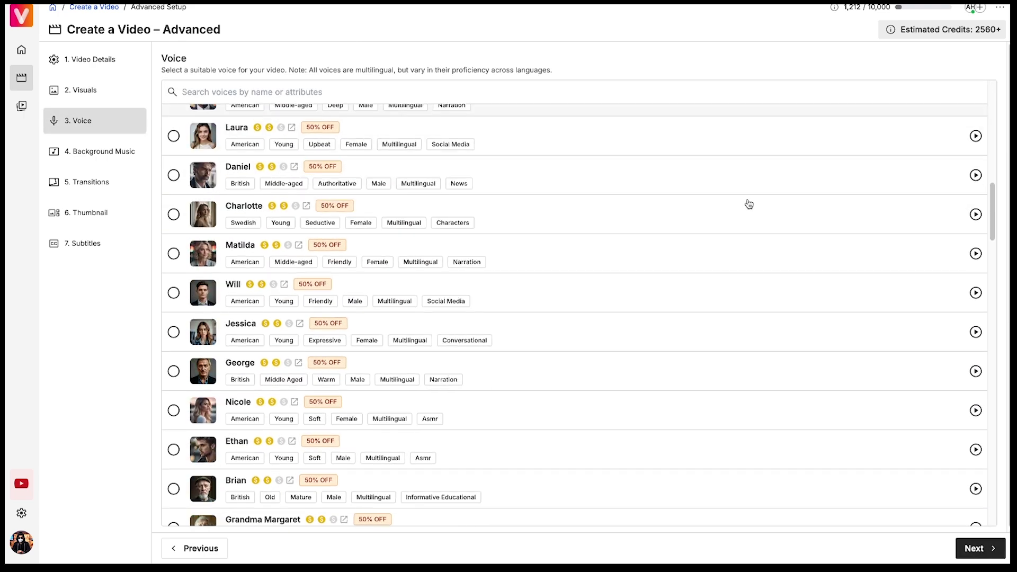
{"action": "scroll", "coordinate": [748, 204], "scroll_direction": "down", "scroll_amount": 15}
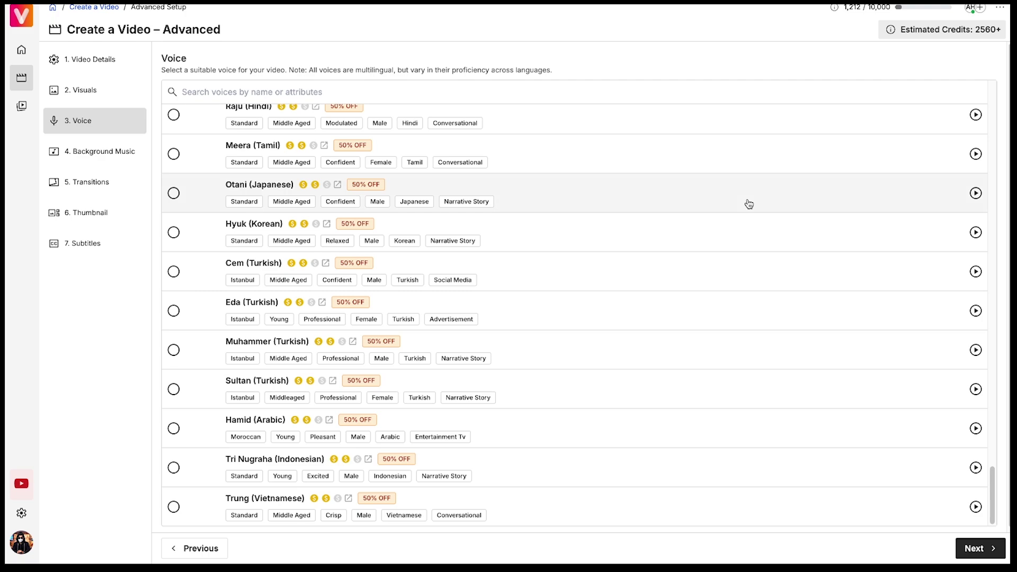
{"action": "scroll", "coordinate": [748, 204], "scroll_direction": "up", "scroll_amount": 18}
{"action": "type", "text": "d"}
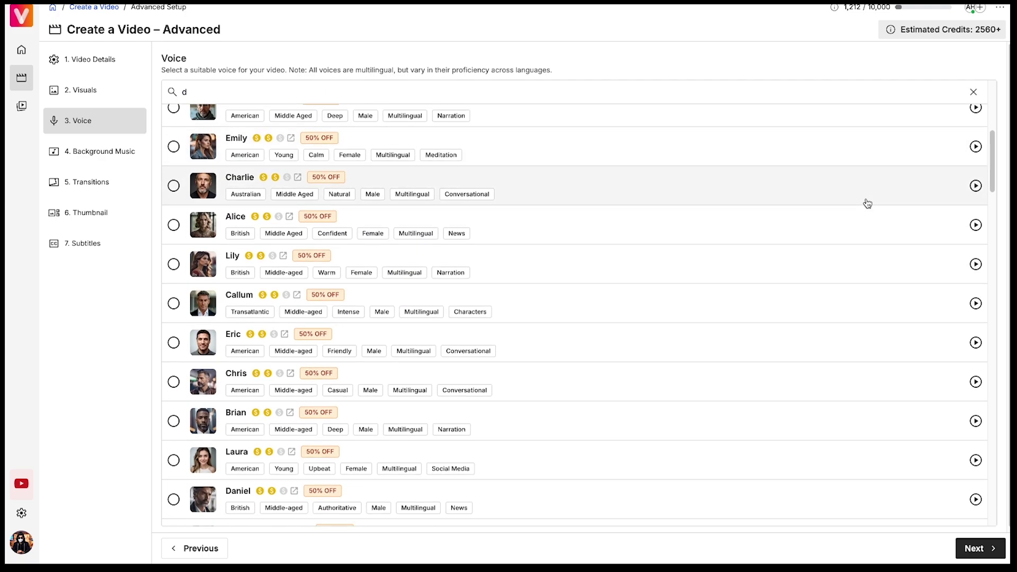
{"action": "scroll", "coordinate": [867, 203], "scroll_direction": "down", "scroll_amount": 3}
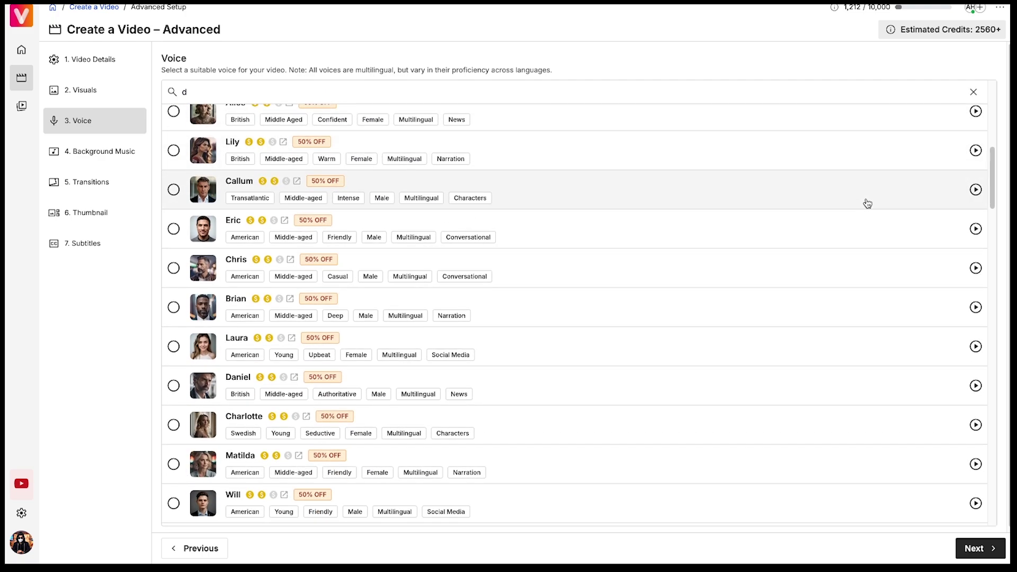
{"action": "scroll", "coordinate": [867, 204], "scroll_direction": "down", "scroll_amount": 8}
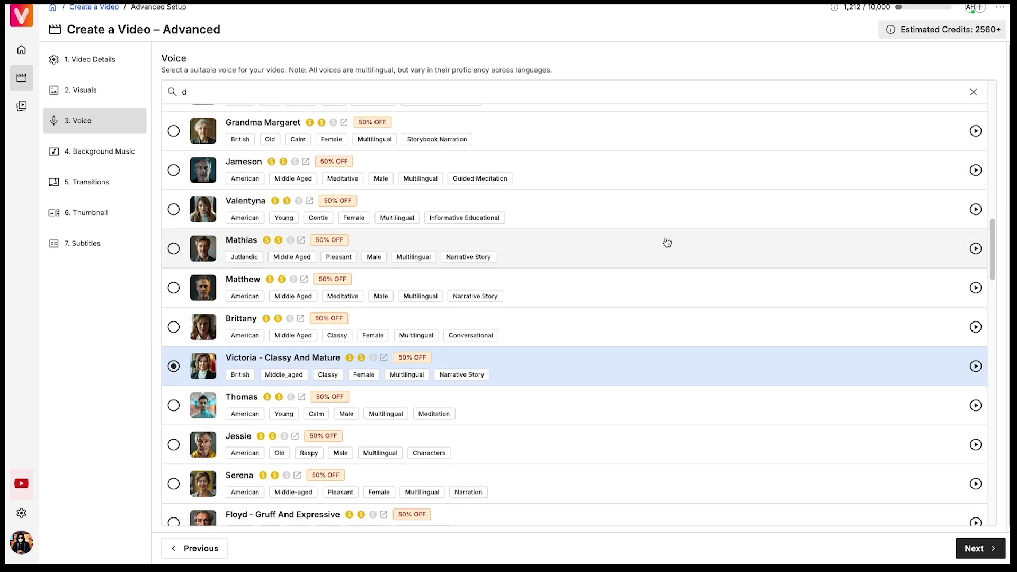
{"action": "left_click", "coordinate": [666, 242]}
{"action": "scroll", "coordinate": [666, 242], "scroll_direction": "down", "scroll_amount": 20}
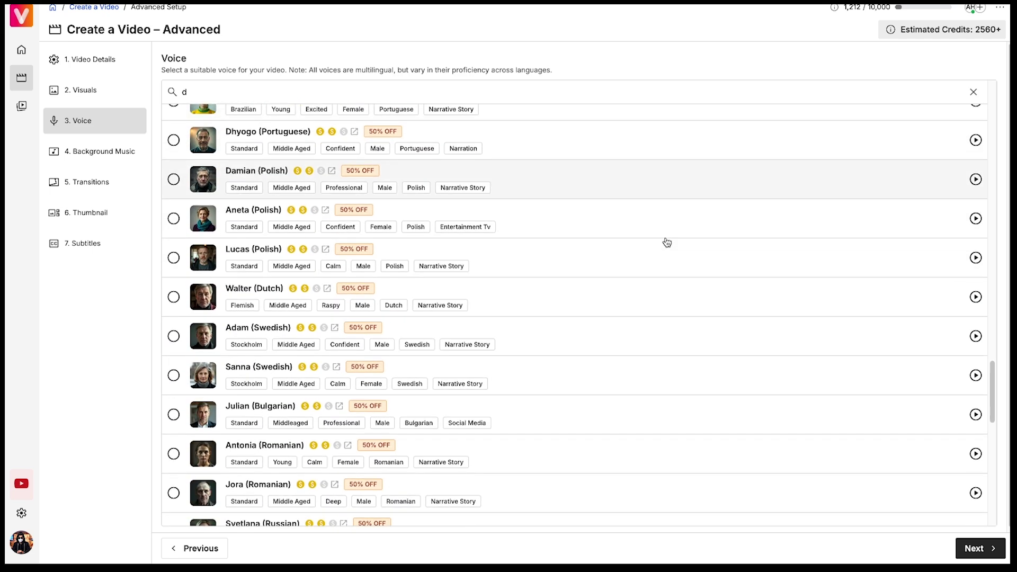
{"action": "left_click", "coordinate": [977, 550]}
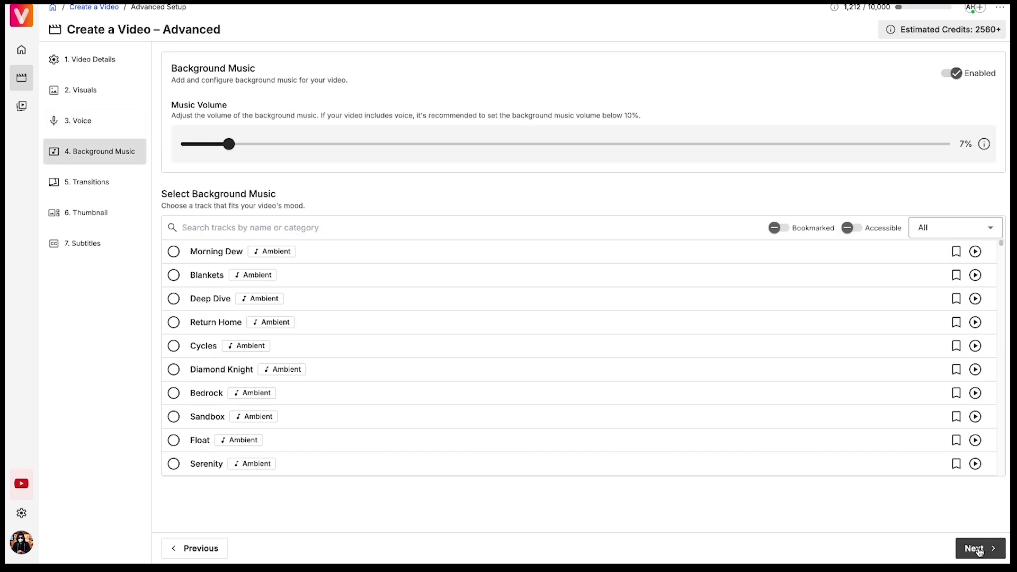
Step: Use the Cinematic track Airline at 5% volume and keep the default transitions
{"action": "left_click", "coordinate": [941, 225]}
{"action": "scroll", "coordinate": [933, 349], "scroll_direction": "down", "scroll_amount": 2}
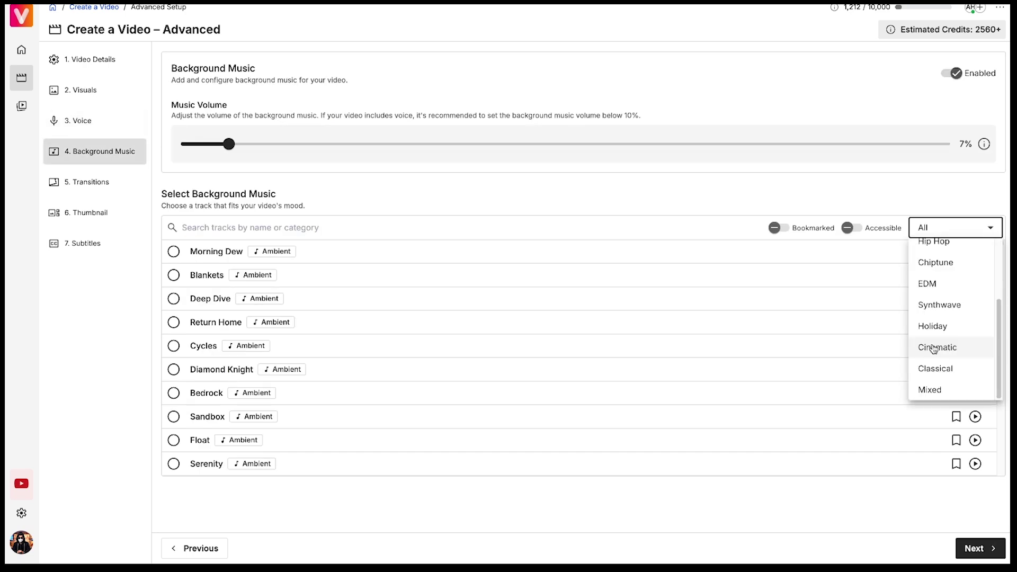
{"action": "left_click", "coordinate": [933, 350]}
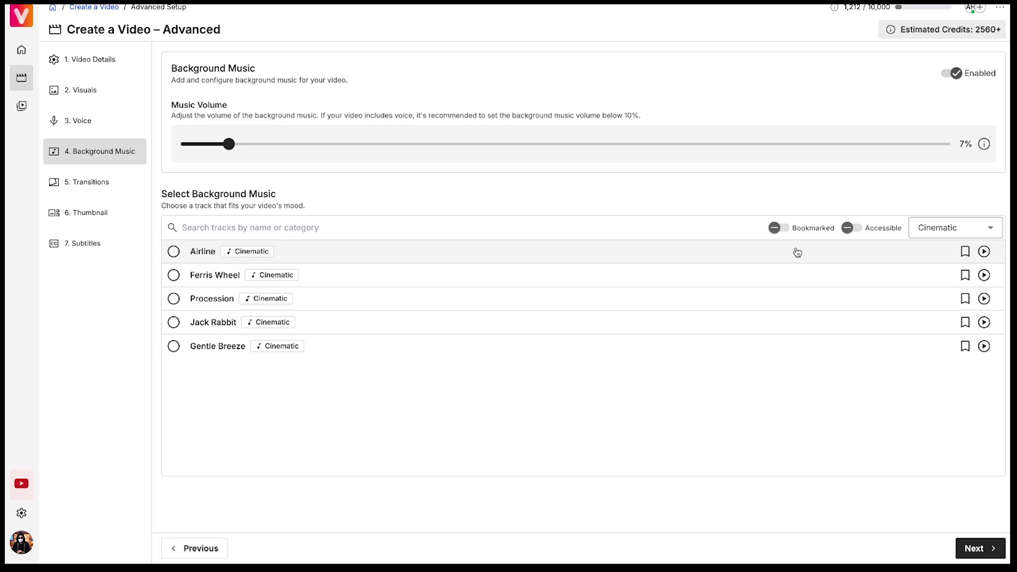
{"action": "mouse_move", "coordinate": [229, 147]}
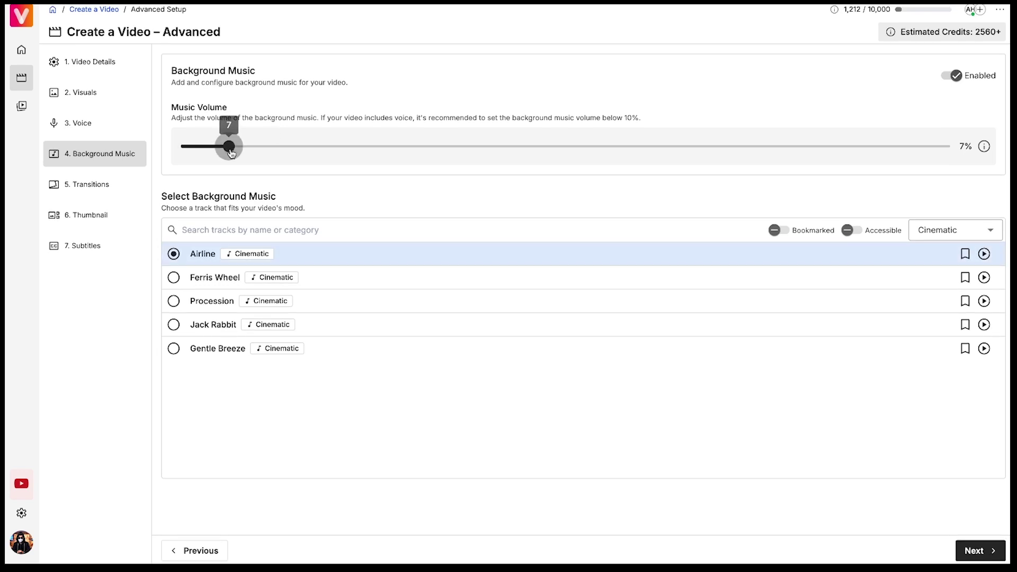
{"action": "left_click_drag", "start_coordinate": [228, 152], "coordinate": [222, 153]}
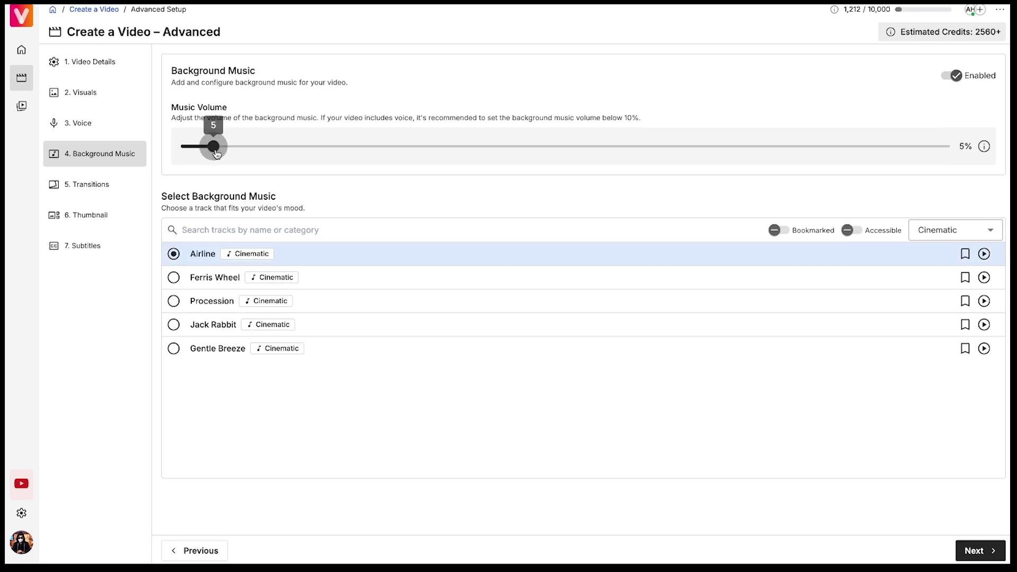
{"action": "left_click", "coordinate": [965, 552]}
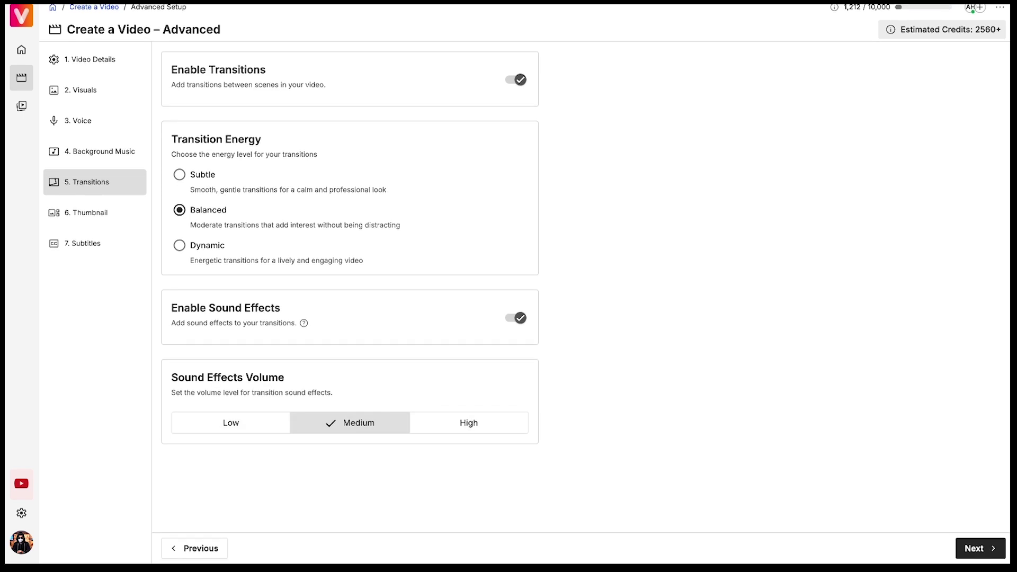
{"action": "left_click", "coordinate": [980, 552]}
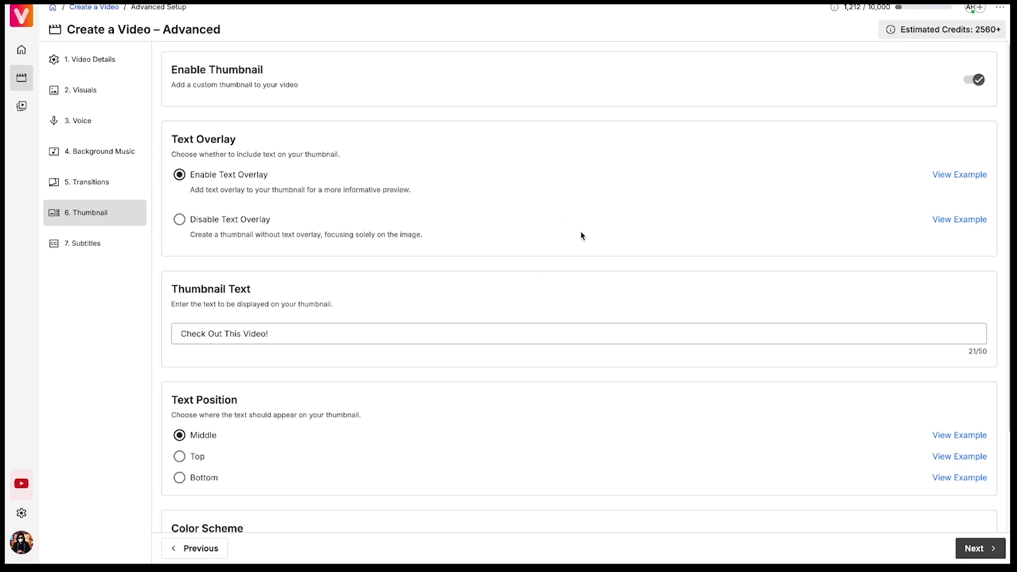
Step: Set the thumbnail text to 'The History of Dinosaurs', keeping Middle position and the YouTube colour scheme
{"action": "scroll", "coordinate": [582, 237], "scroll_direction": "down", "scroll_amount": 1}
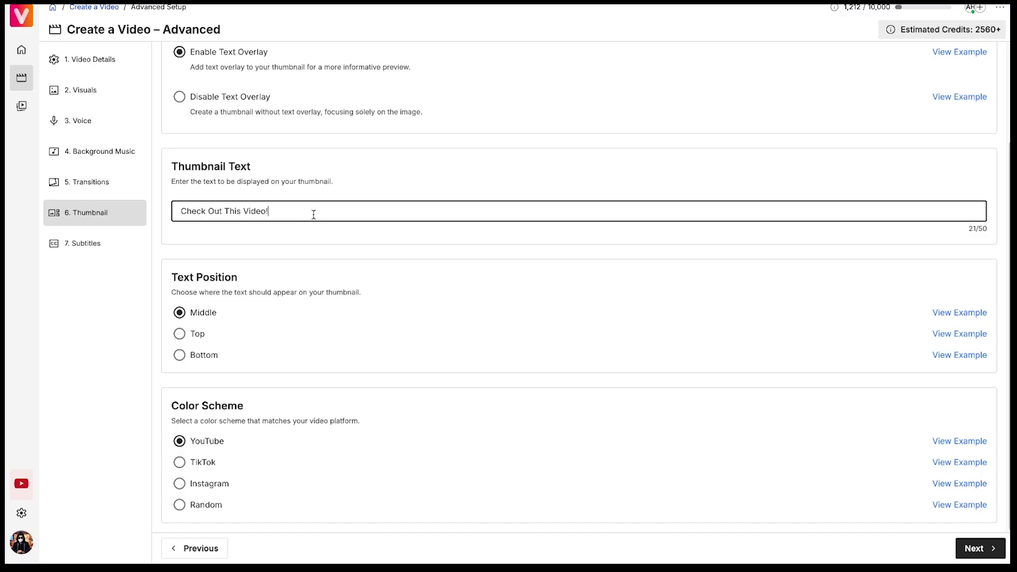
{"action": "left_click", "coordinate": [311, 211]}
{"action": "key", "text": "ctrl+a"}
{"action": "key", "text": "BackSpace"}
{"action": "type", "text": "The History of Dinosaurs"}
{"action": "left_click", "coordinate": [179, 333]}
{"action": "left_click", "coordinate": [179, 312]}
{"action": "left_click", "coordinate": [180, 462]}
{"action": "left_click", "coordinate": [180, 484]}
{"action": "left_click", "coordinate": [180, 441]}
Step: Enable the karaoke effect for subtitles and request script generation
{"action": "left_click", "coordinate": [975, 550]}
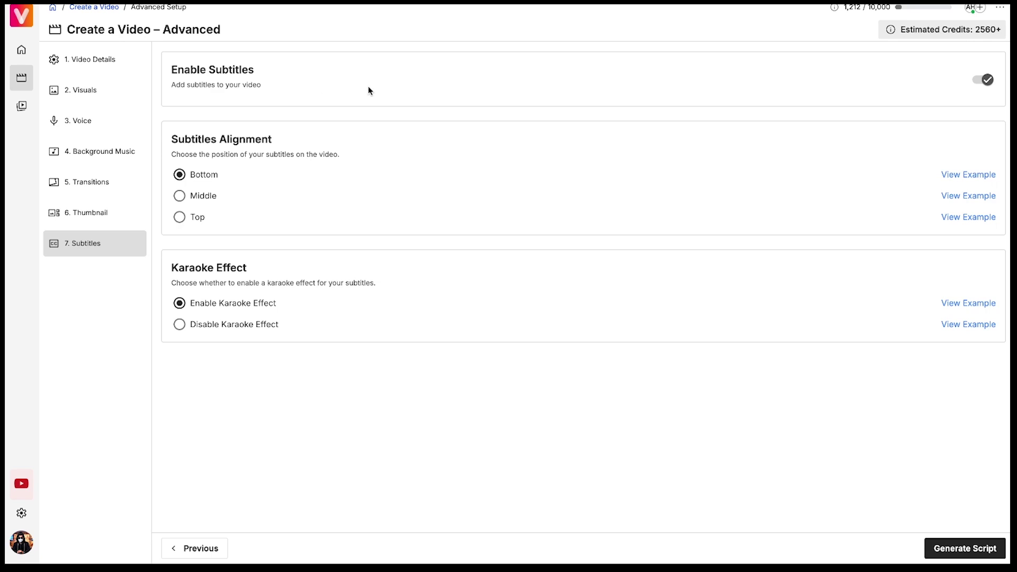
{"action": "left_click", "coordinate": [983, 79]}
{"action": "left_click", "coordinate": [982, 80]}
{"action": "left_click", "coordinate": [206, 325]}
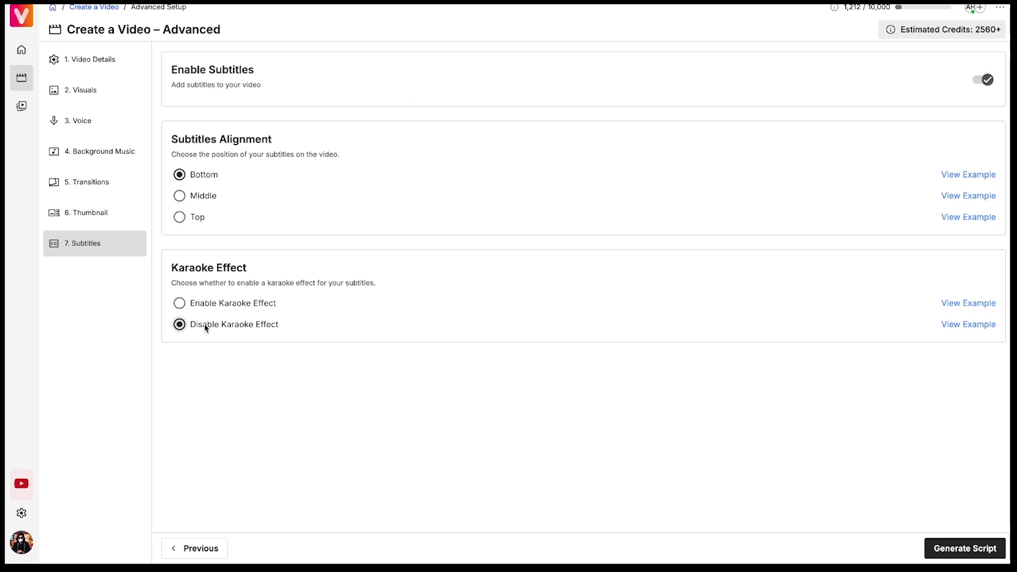
{"action": "left_click", "coordinate": [214, 300]}
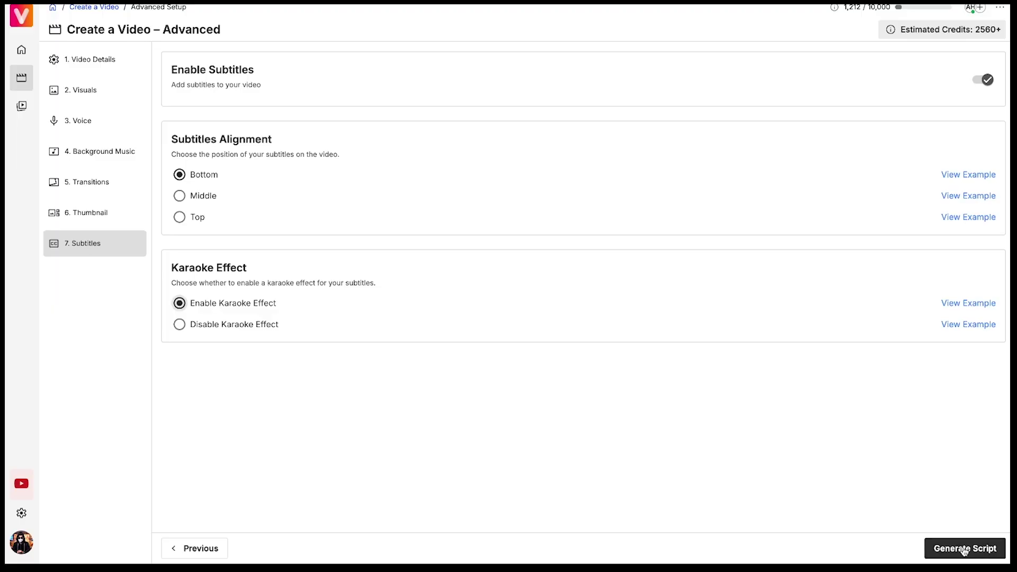
{"action": "left_click", "coordinate": [964, 550]}
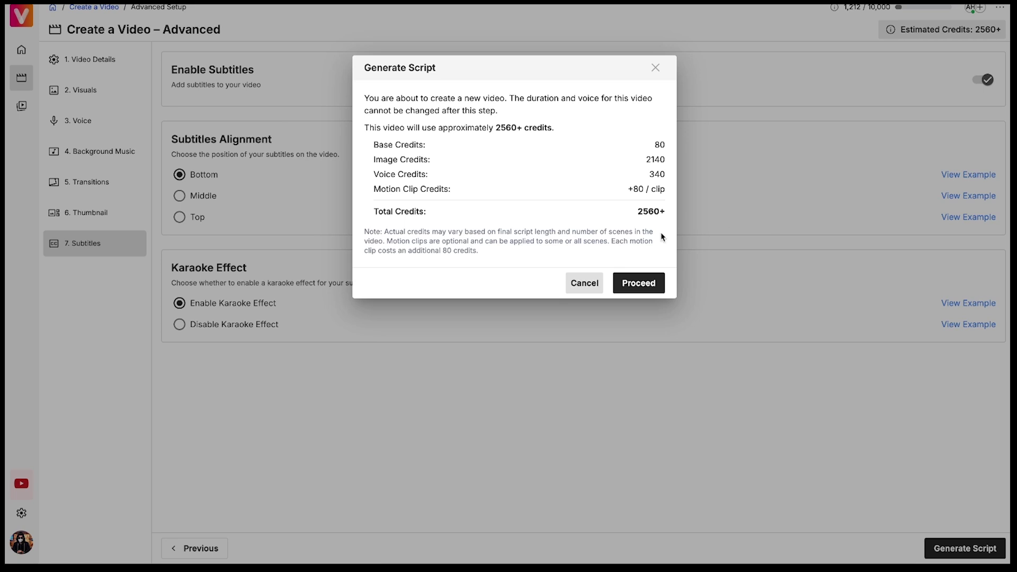
Step: Accept the credit cost, review the 'Dinosaurs: Birth, Reign, and Extinction' script, and confirm scene generation
{"action": "left_click", "coordinate": [640, 283]}
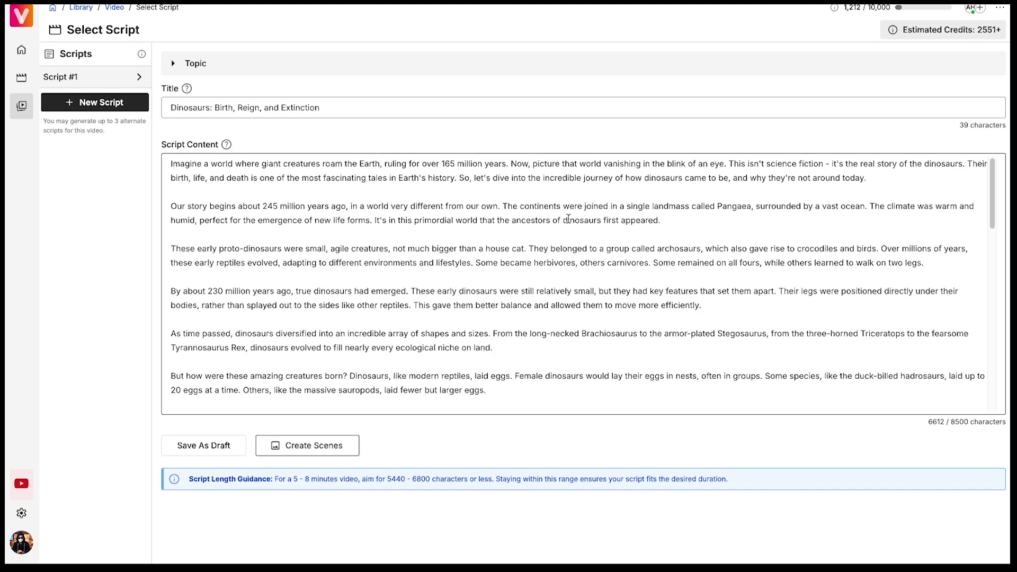
{"action": "scroll", "coordinate": [568, 219], "scroll_direction": "down", "scroll_amount": 12}
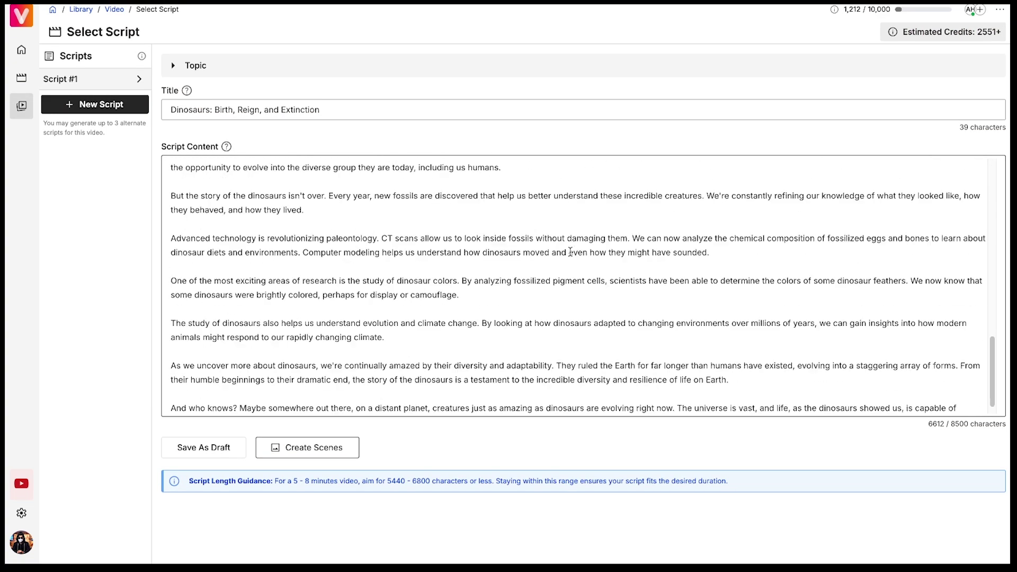
{"action": "scroll", "coordinate": [570, 252], "scroll_direction": "up", "scroll_amount": 12}
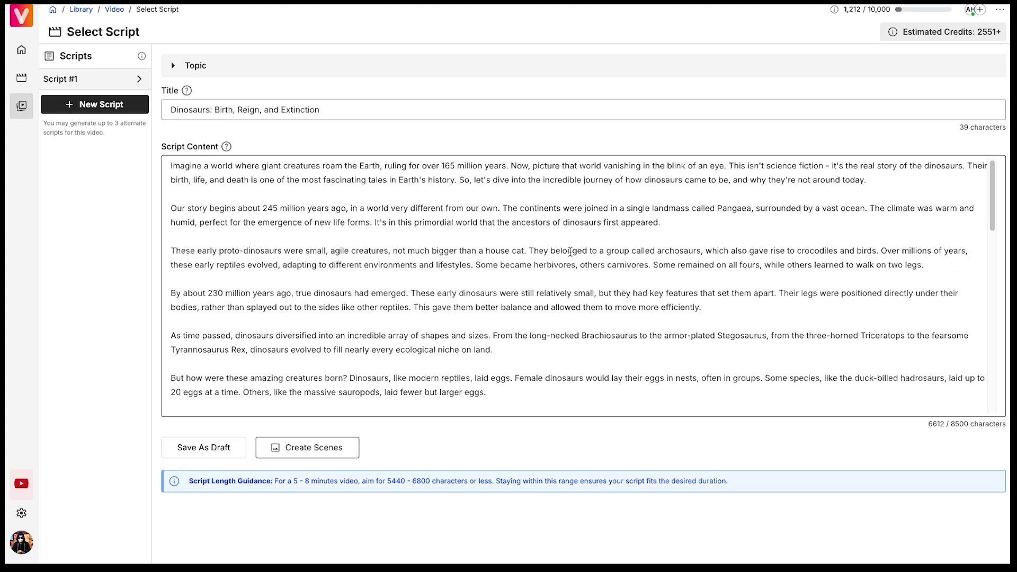
{"action": "scroll", "coordinate": [560, 265], "scroll_direction": "down", "scroll_amount": 2}
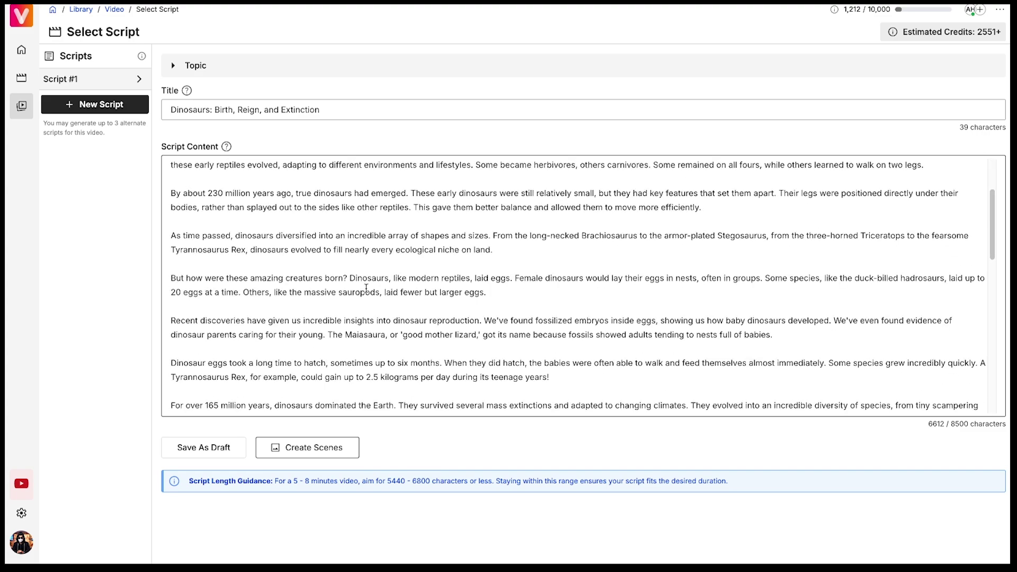
{"action": "scroll", "coordinate": [366, 314], "scroll_direction": "down", "scroll_amount": 10}
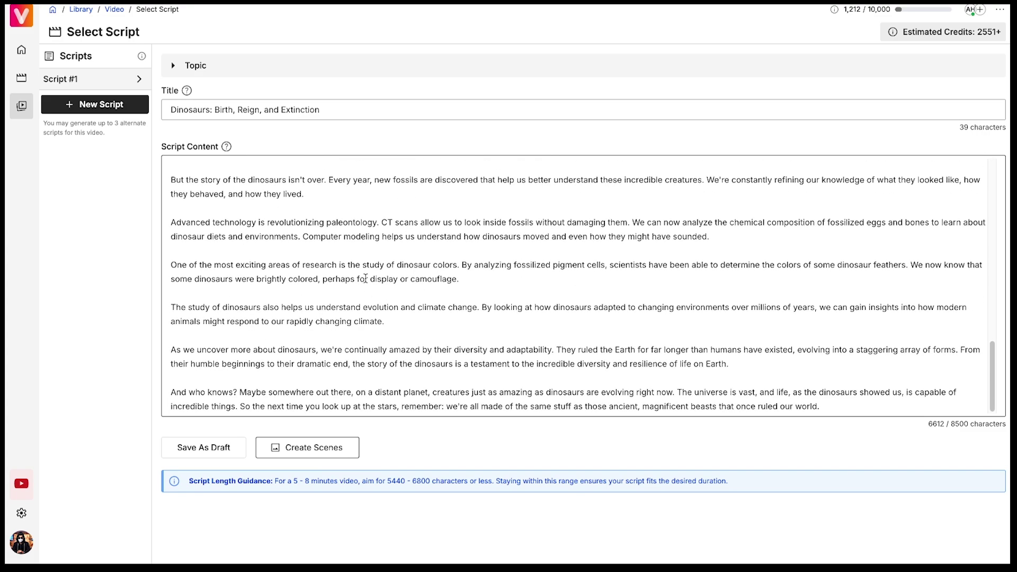
{"action": "scroll", "coordinate": [360, 269], "scroll_direction": "up", "scroll_amount": 5}
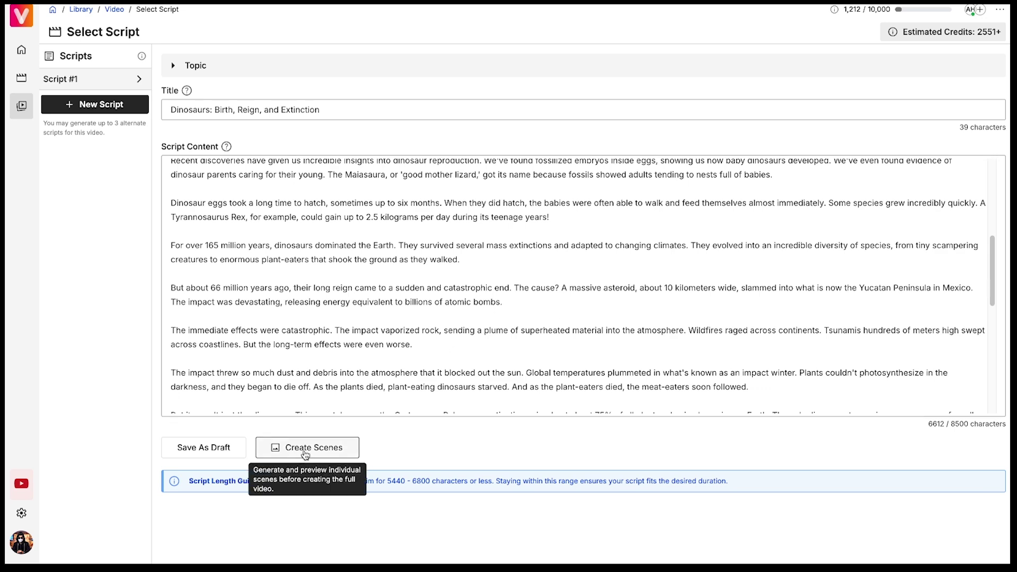
{"action": "left_click", "coordinate": [305, 450]}
{"action": "left_click", "coordinate": [642, 353]}
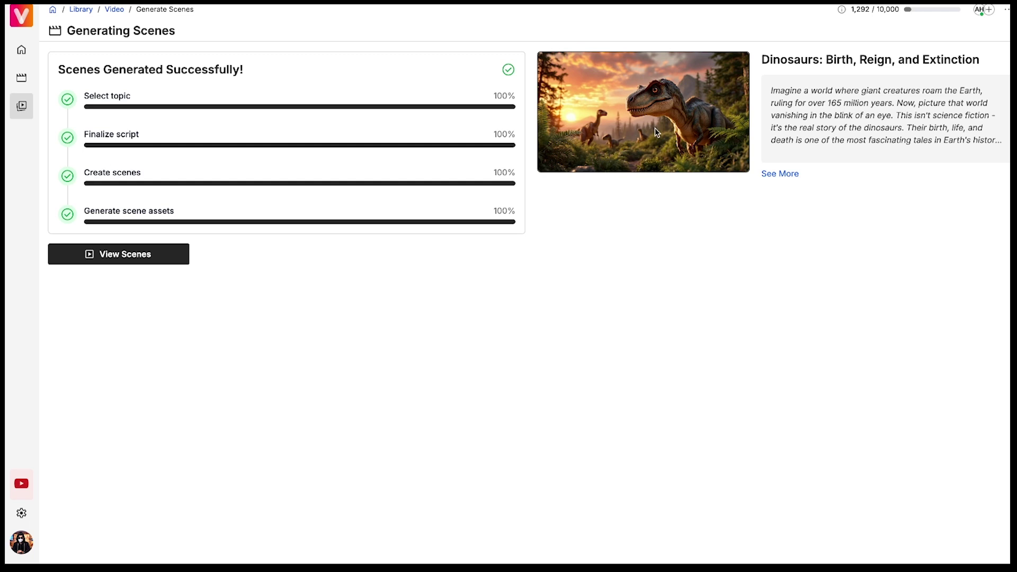
Step: Open the generated scenes and browse Scenes 17, 11, 7, 5, 3 and 2
{"action": "left_click", "coordinate": [125, 256]}
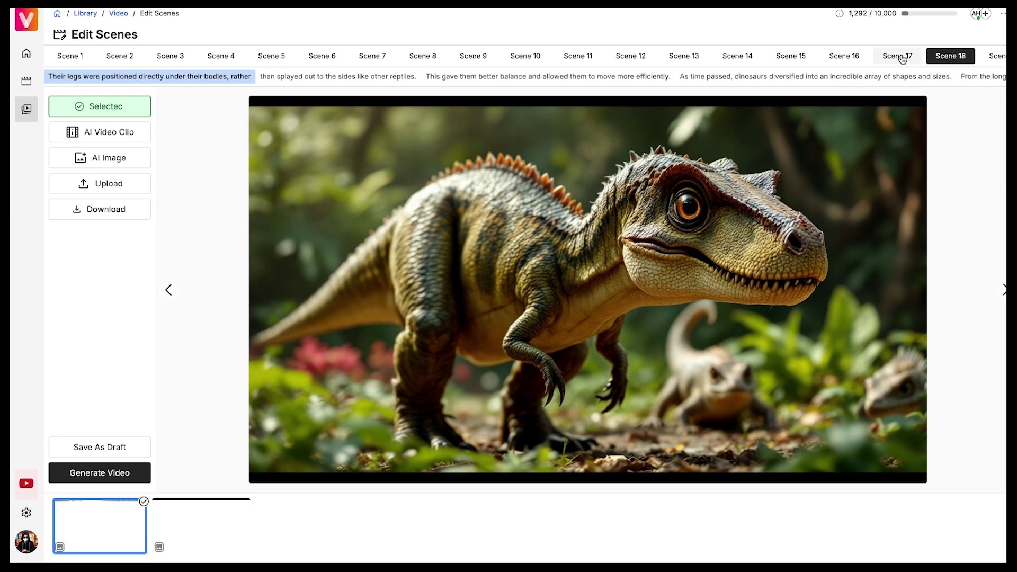
{"action": "left_click", "coordinate": [900, 56]}
{"action": "left_click", "coordinate": [572, 56]}
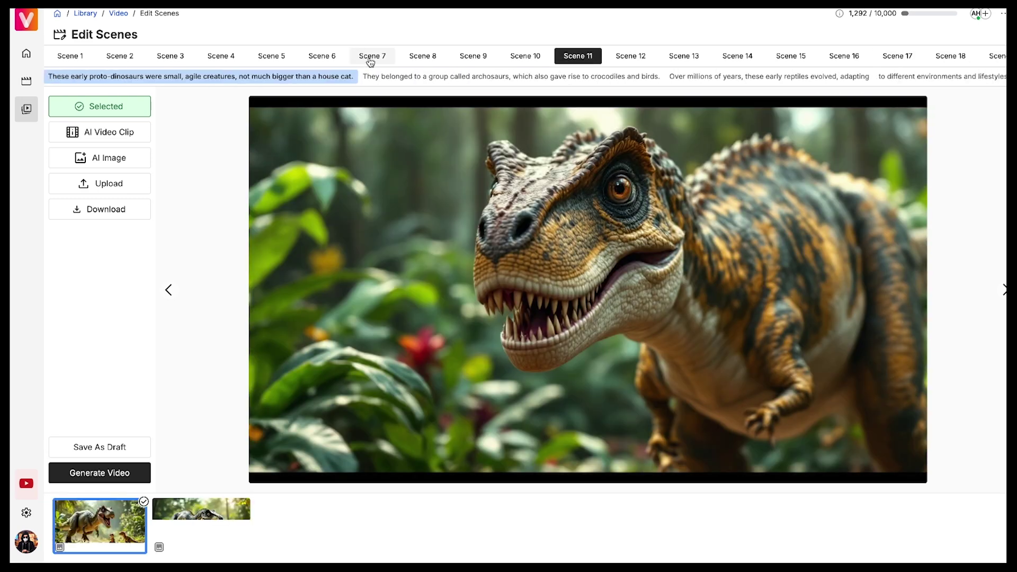
{"action": "left_click", "coordinate": [370, 56]}
{"action": "left_click", "coordinate": [278, 57]}
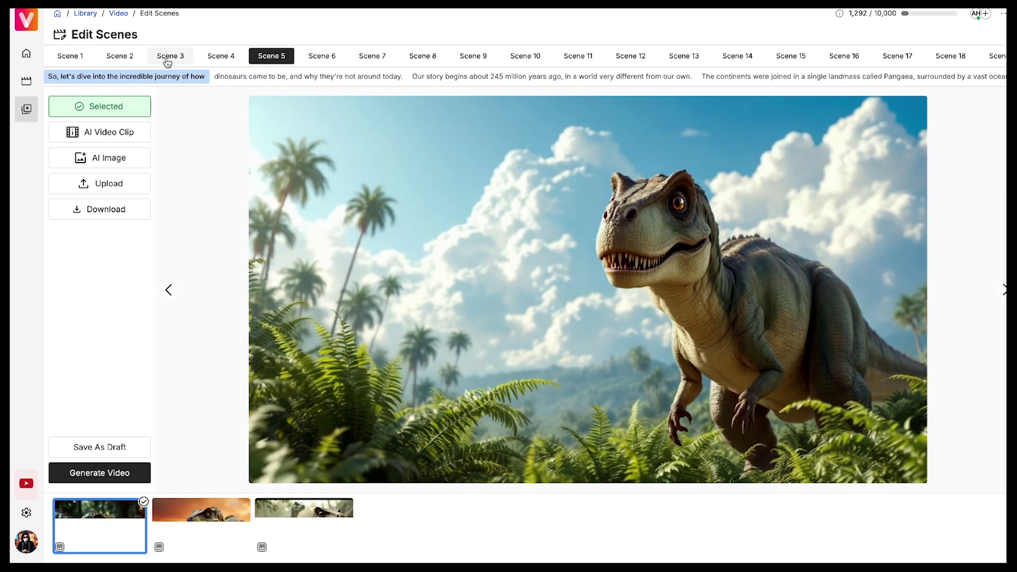
{"action": "left_click", "coordinate": [169, 56]}
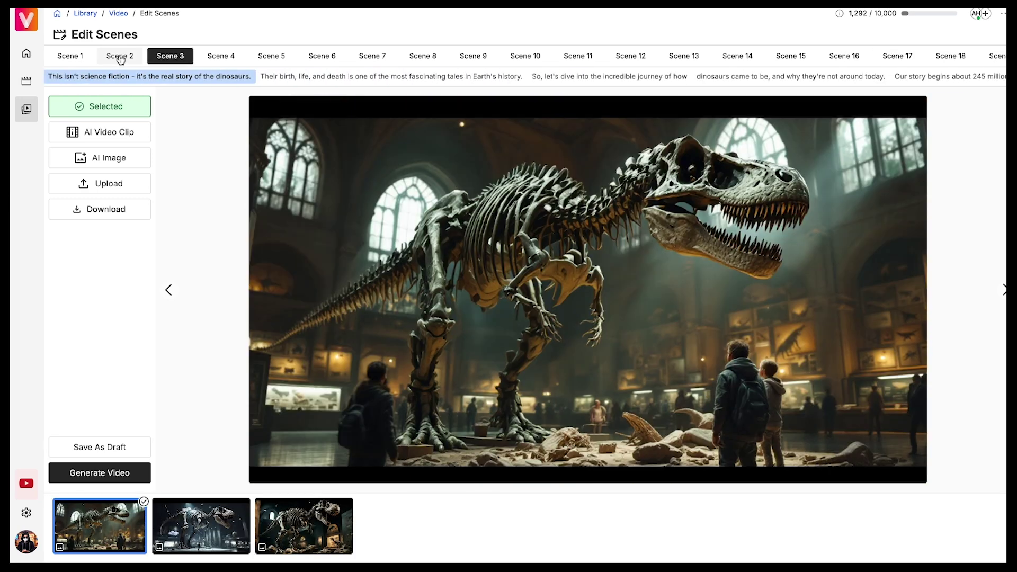
{"action": "left_click", "coordinate": [120, 57]}
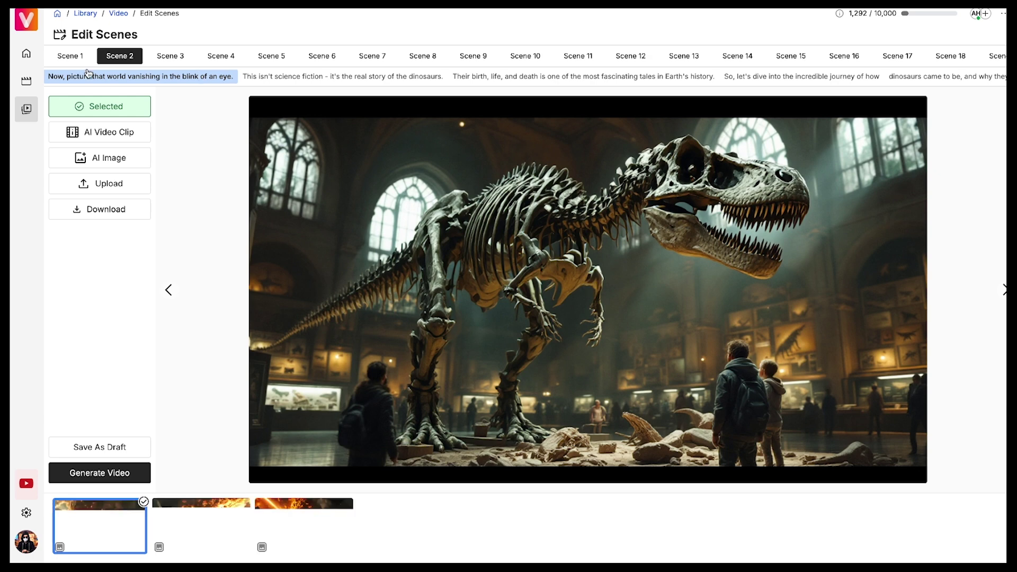
Step: Return to Scene 1 and preview its second and third image options
{"action": "left_click", "coordinate": [69, 55]}
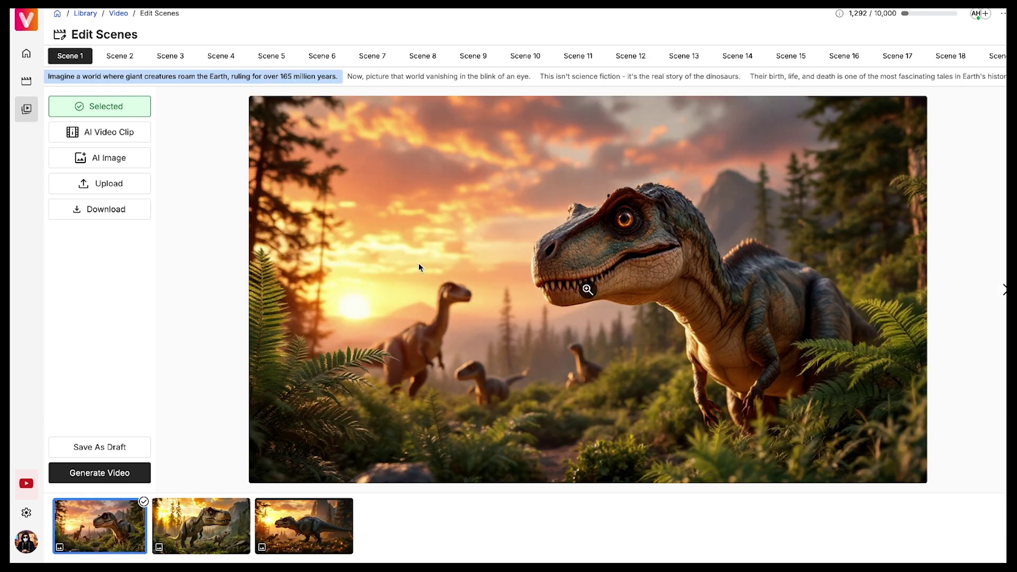
{"action": "left_click", "coordinate": [214, 524]}
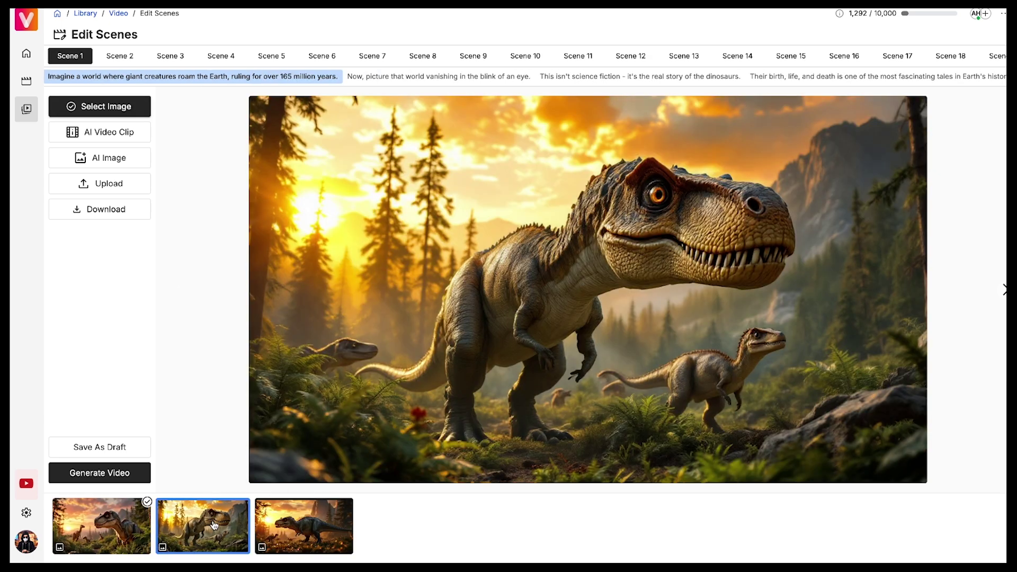
{"action": "left_click", "coordinate": [299, 527]}
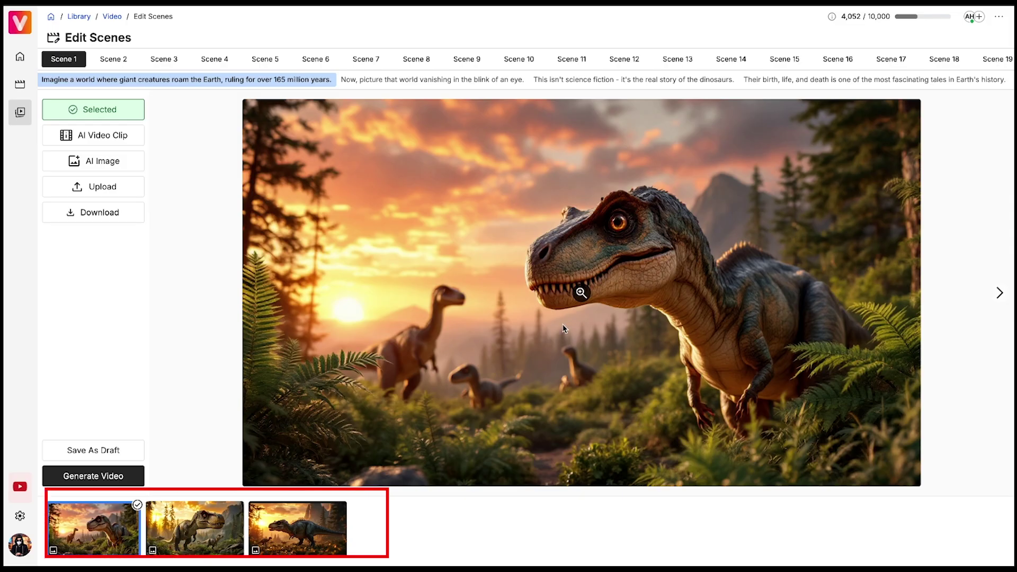
Step: Generate a video clip from Scene 1's image using Pull Out camera motion
{"action": "left_click", "coordinate": [109, 136]}
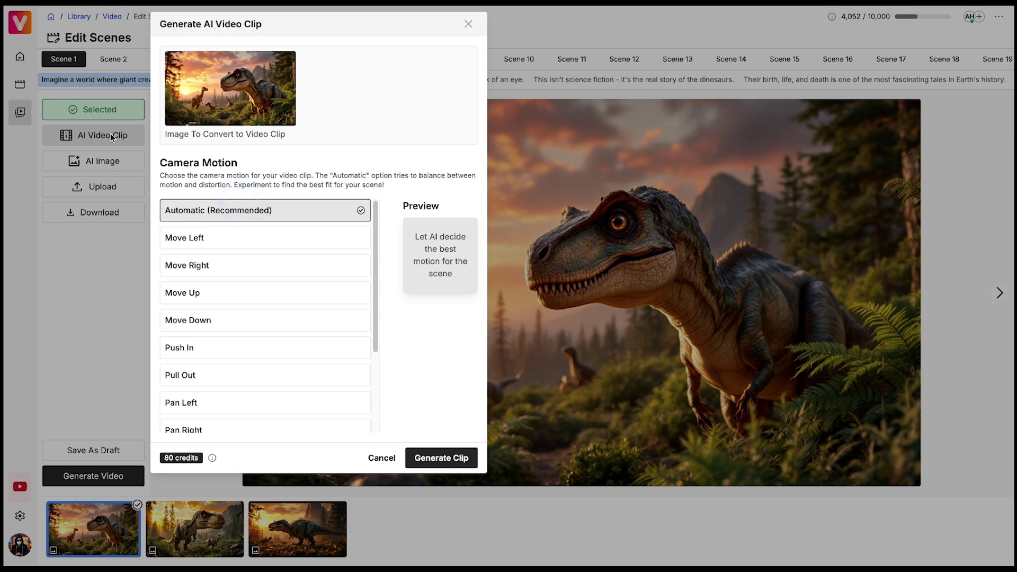
{"action": "key", "text": "Down"}
{"action": "key", "text": "Down"}
{"action": "key", "text": "Down"}
{"action": "key", "text": "Down"}
{"action": "key", "text": "Down"}
{"action": "key", "text": "Down"}
{"action": "key", "text": "Down"}
{"action": "key", "text": "Down"}
{"action": "key", "text": "Down"}
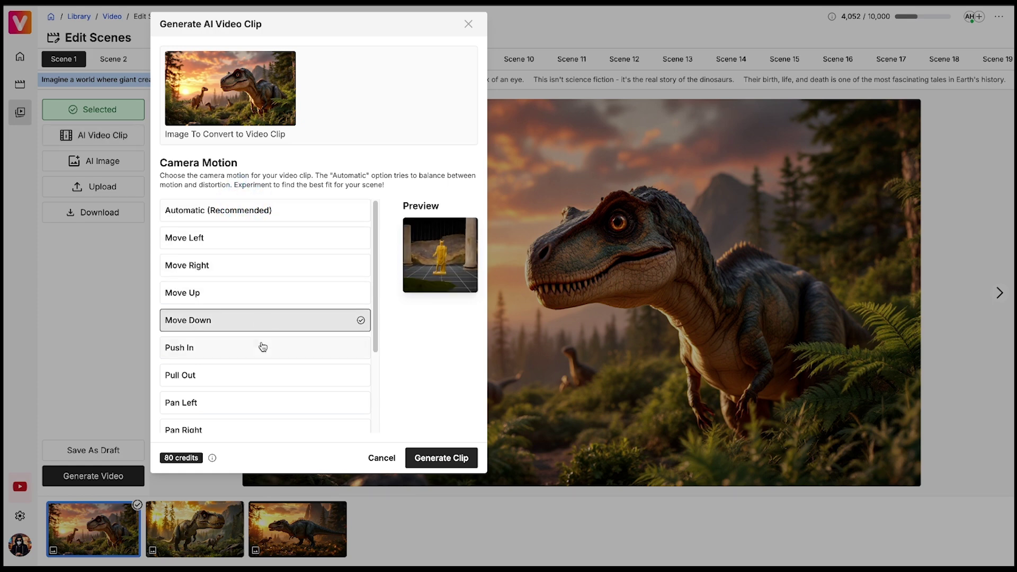
{"action": "key", "text": "Down"}
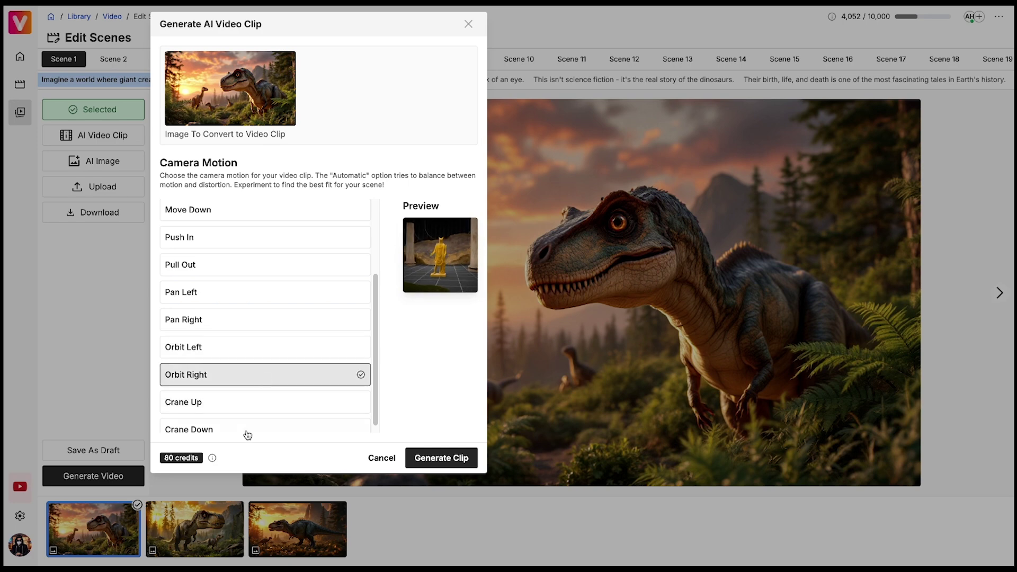
{"action": "key", "text": "Up"}
{"action": "key", "text": "Up"}
{"action": "key", "text": "Up"}
{"action": "left_click", "coordinate": [237, 271]}
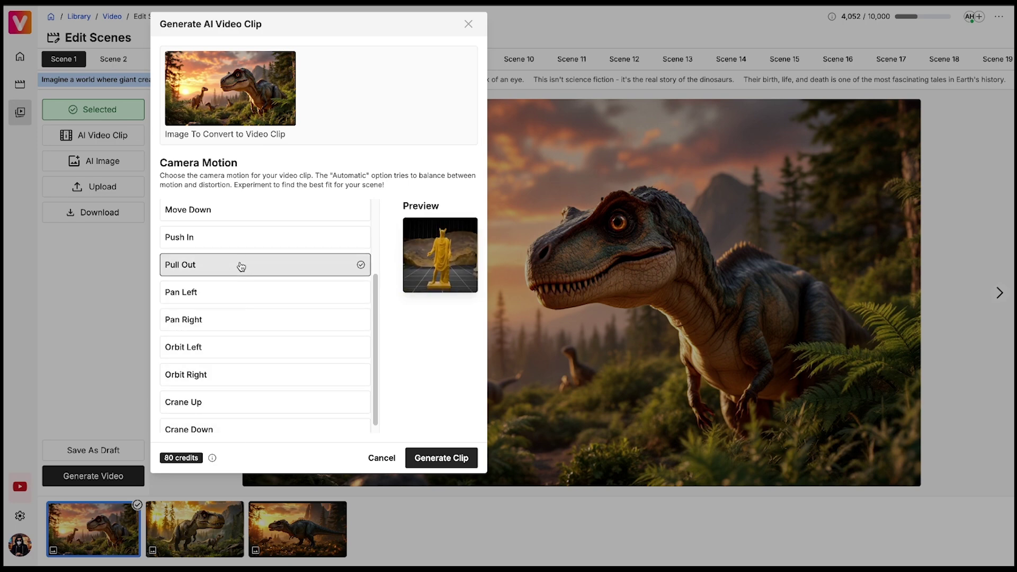
{"action": "left_click", "coordinate": [420, 455]}
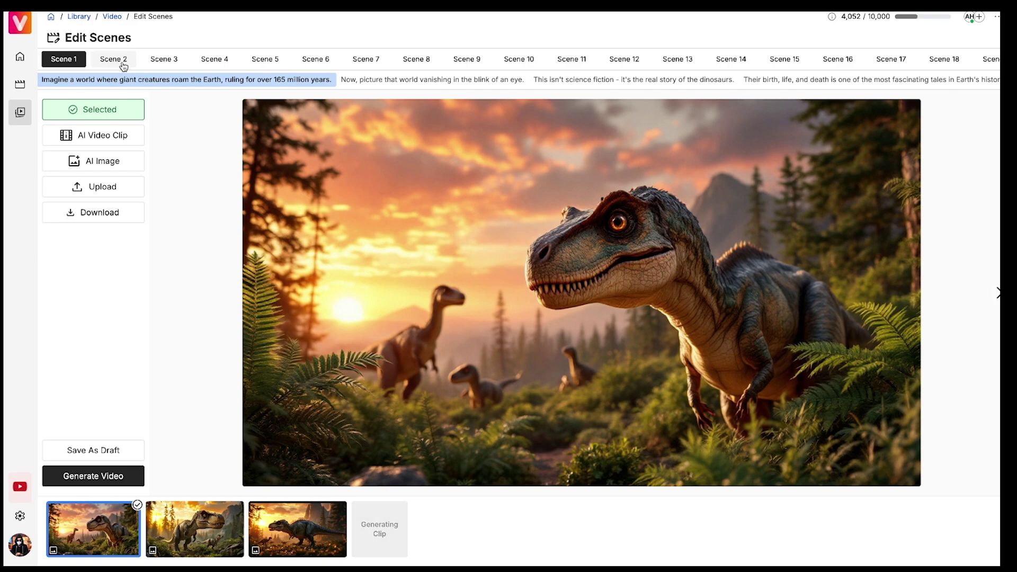
Step: Select the newly generated motion clip as Scene 1's visual
{"action": "left_click", "coordinate": [165, 59]}
{"action": "left_click", "coordinate": [113, 137]}
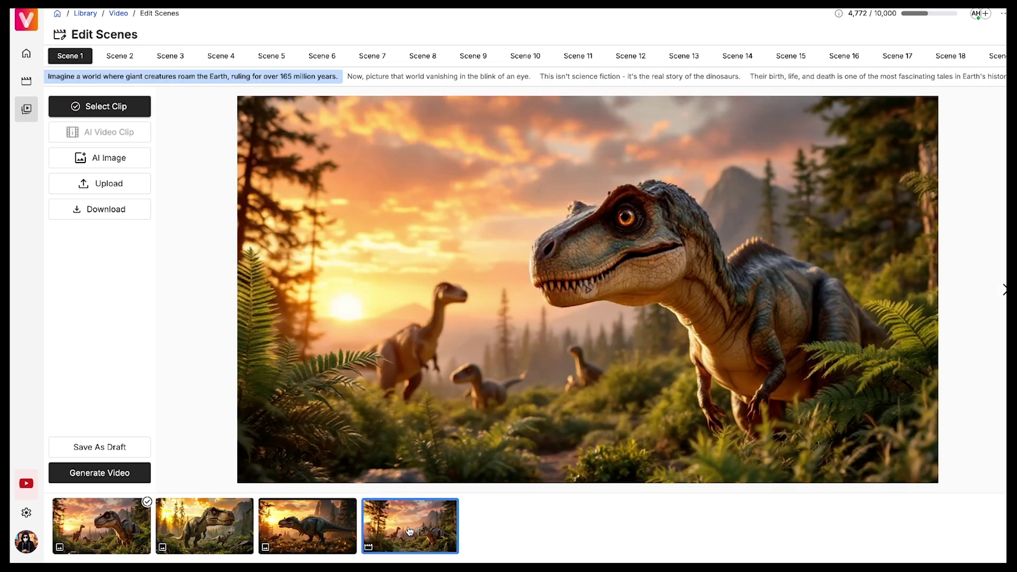
{"action": "left_click", "coordinate": [141, 107]}
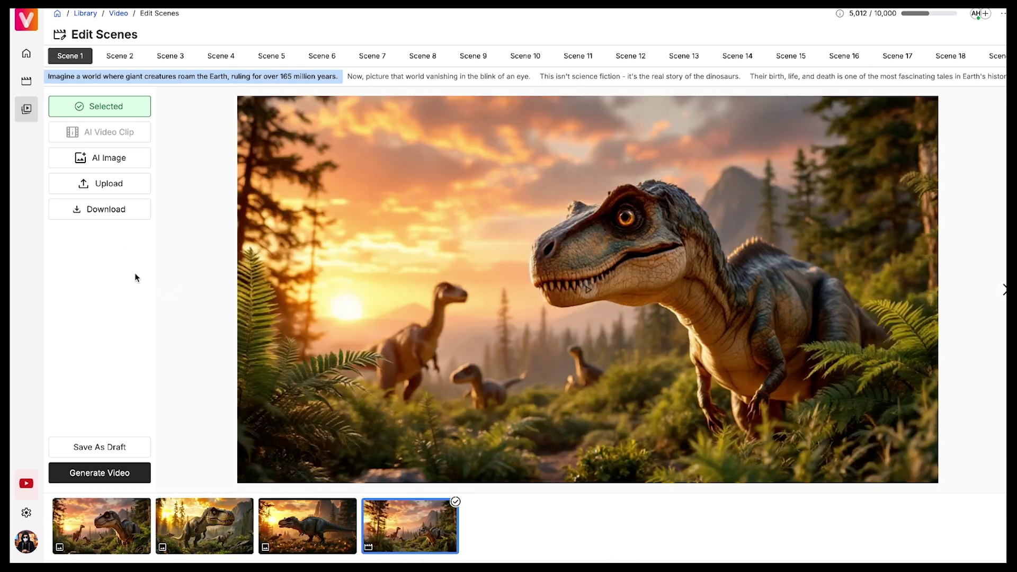
Step: Generate the full documentary, yielding Version #2 at 7:37 with 94 scenes
{"action": "left_click", "coordinate": [109, 472]}
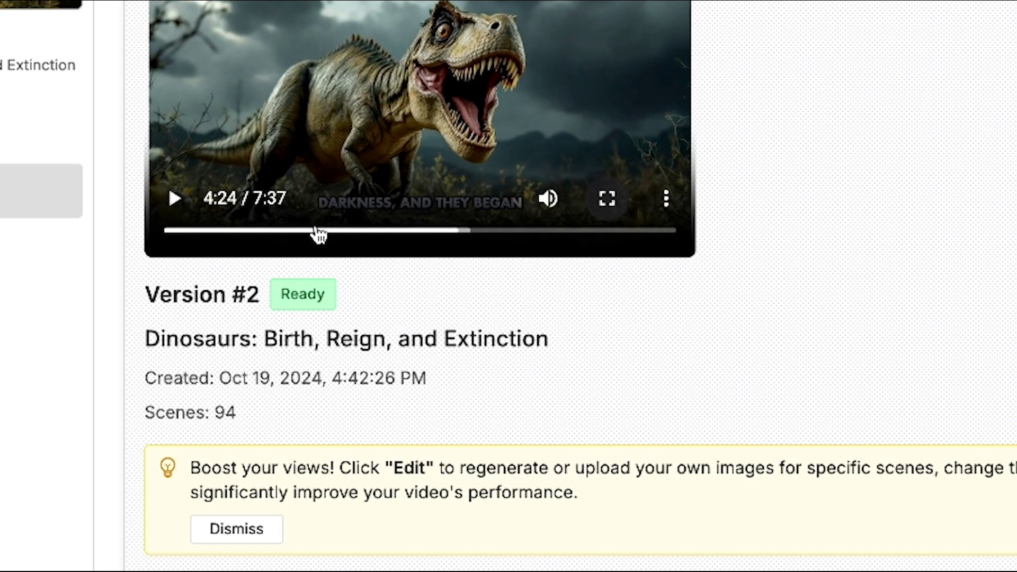
Step: Open Version #1 for editing from the player's options menu and confirm
{"action": "left_click", "coordinate": [666, 200]}
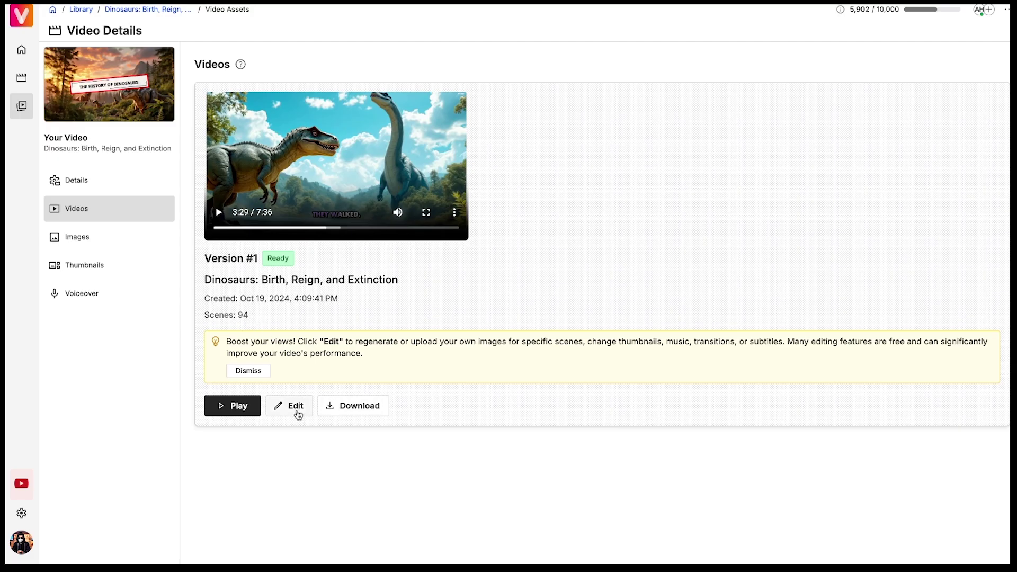
{"action": "left_click", "coordinate": [294, 408]}
{"action": "left_click", "coordinate": [632, 205]}
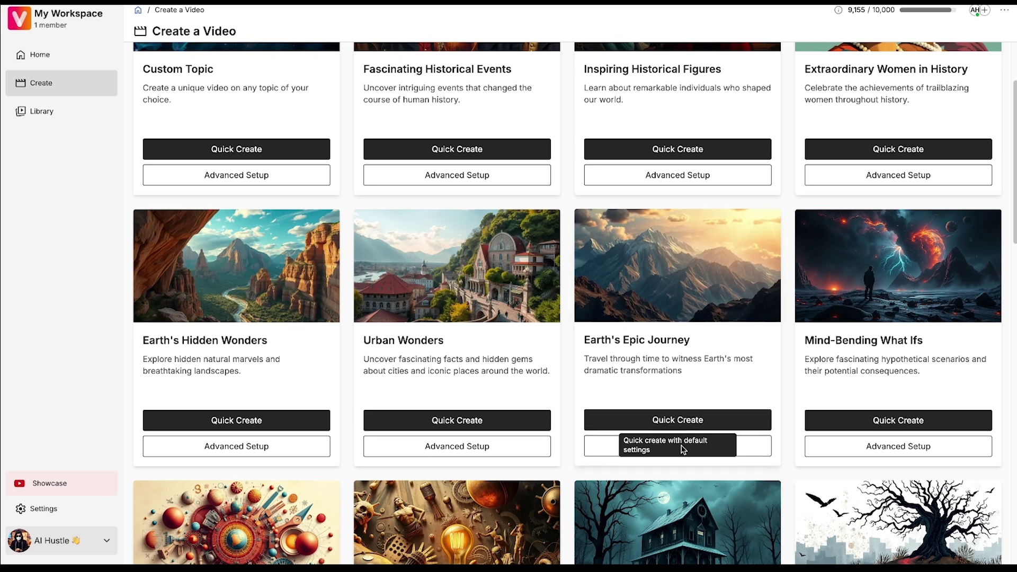
Step: Quick-create an Earth's Epic Journey video on 'History of Earth' lasting 60-90 seconds
{"action": "left_click", "coordinate": [681, 424]}
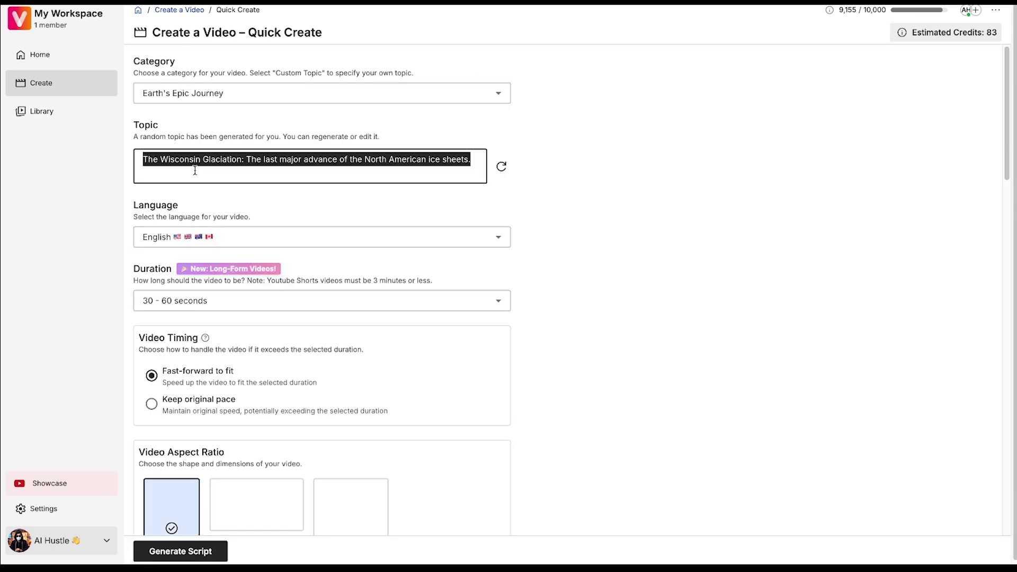
{"action": "type", "text": "History"}
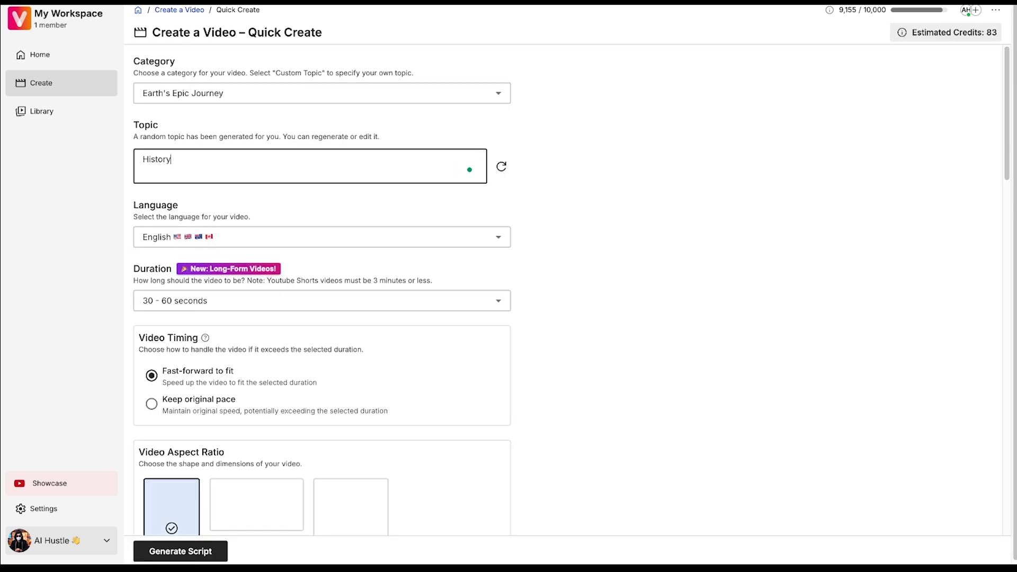
{"action": "type", "text": " of Earth"}
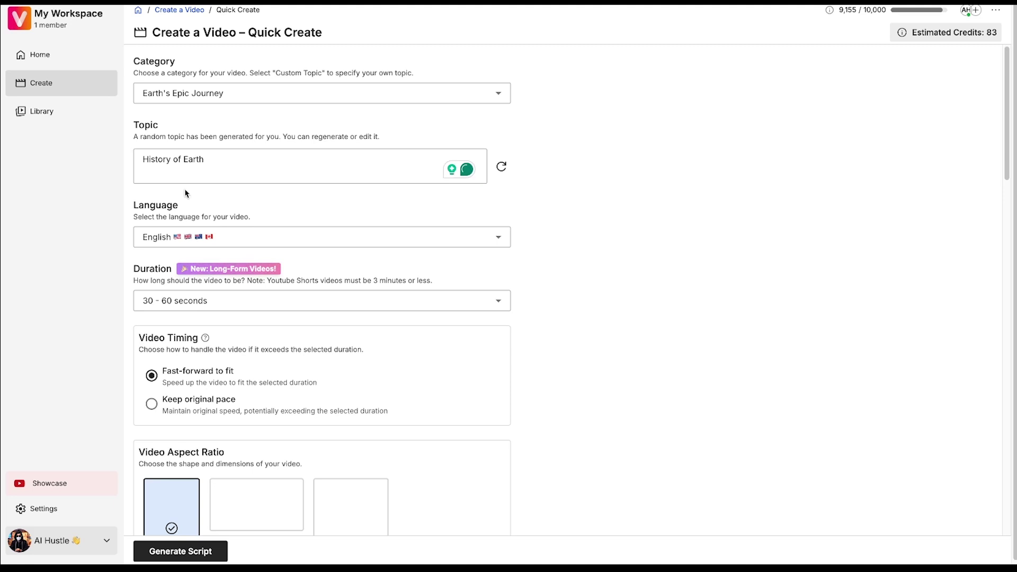
{"action": "scroll", "coordinate": [187, 213], "scroll_direction": "down", "scroll_amount": 1}
{"action": "scroll", "coordinate": [188, 262], "scroll_direction": "down", "scroll_amount": 1}
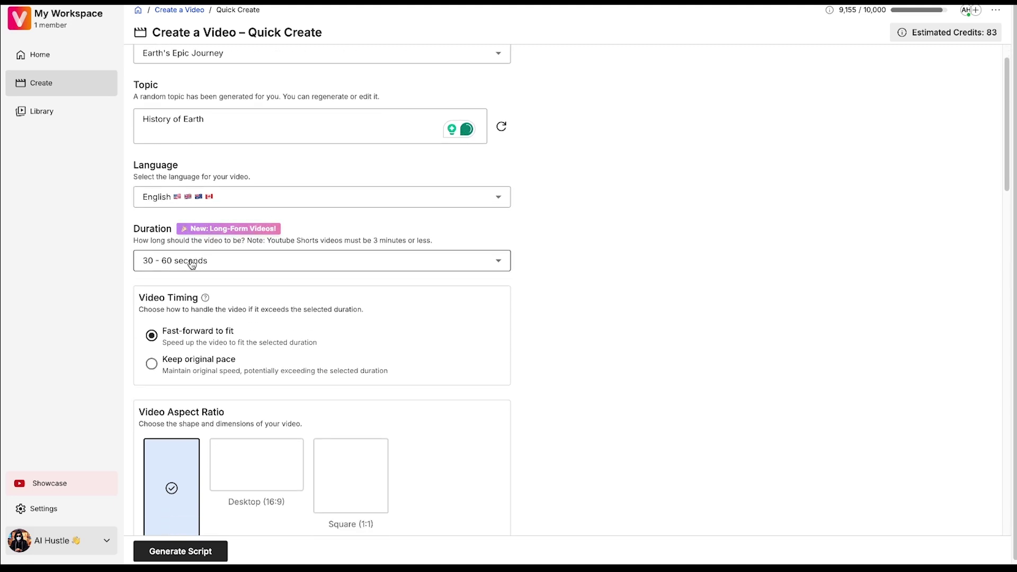
{"action": "left_click", "coordinate": [190, 260]}
{"action": "left_click", "coordinate": [183, 303]}
Step: Enable motion video clips, choose the Creator model and Bill's voice, then generate the script
{"action": "scroll", "coordinate": [230, 263], "scroll_direction": "down", "scroll_amount": 5}
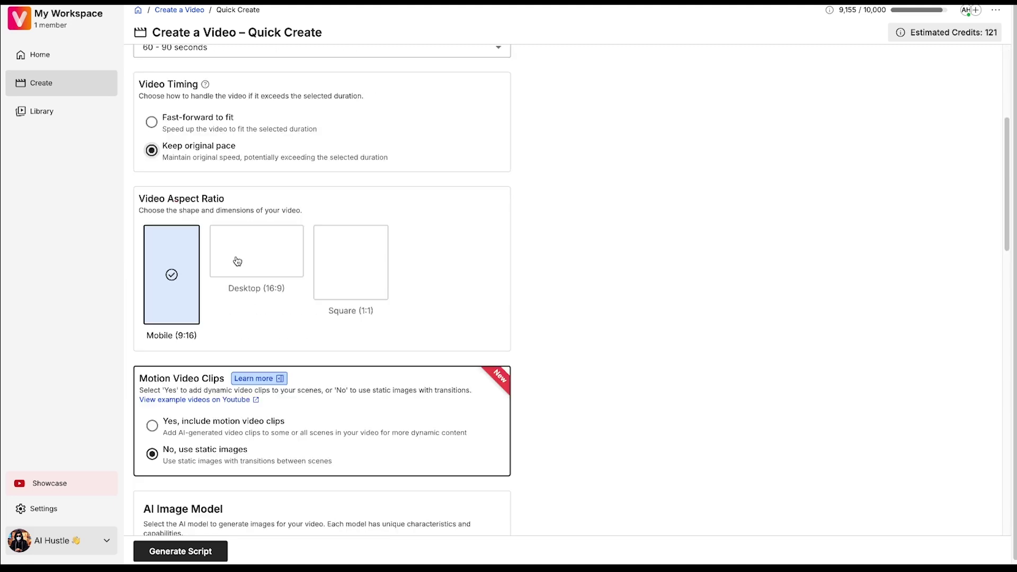
{"action": "scroll", "coordinate": [162, 278], "scroll_direction": "down", "scroll_amount": 4}
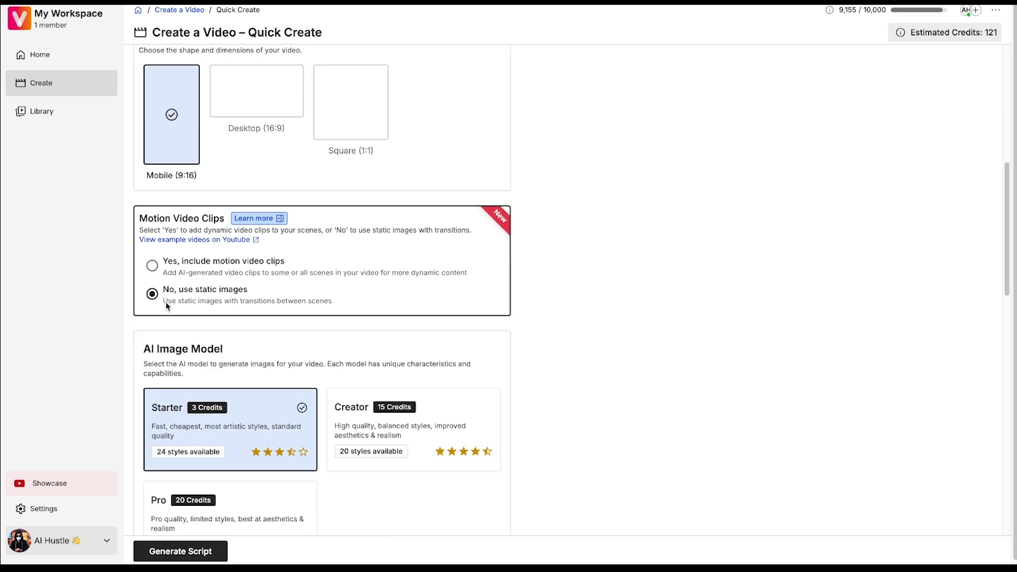
{"action": "left_click", "coordinate": [152, 267]}
{"action": "scroll", "coordinate": [194, 291], "scroll_direction": "down", "scroll_amount": 4}
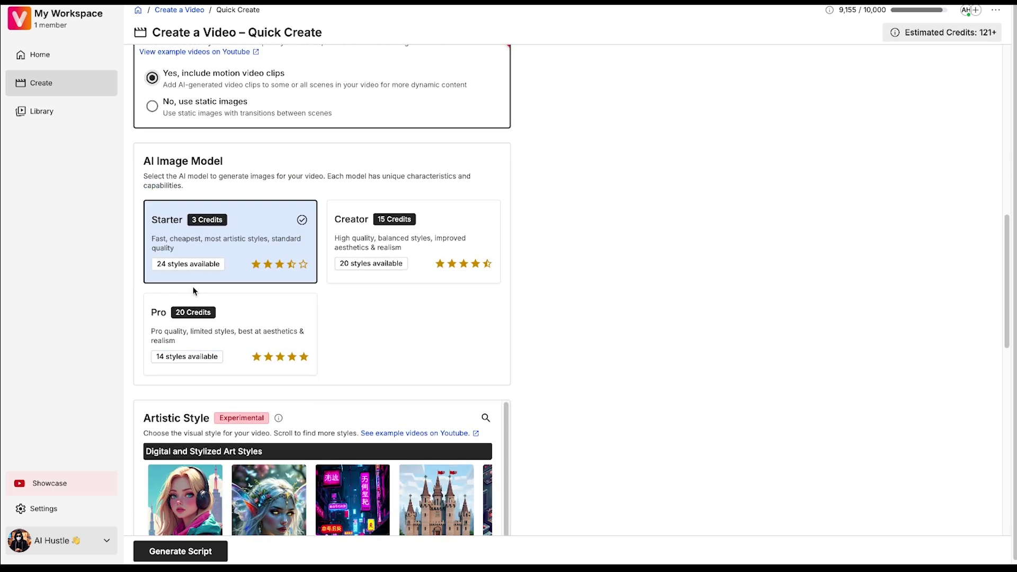
{"action": "left_click", "coordinate": [356, 263]}
{"action": "scroll", "coordinate": [362, 265], "scroll_direction": "down", "scroll_amount": 10}
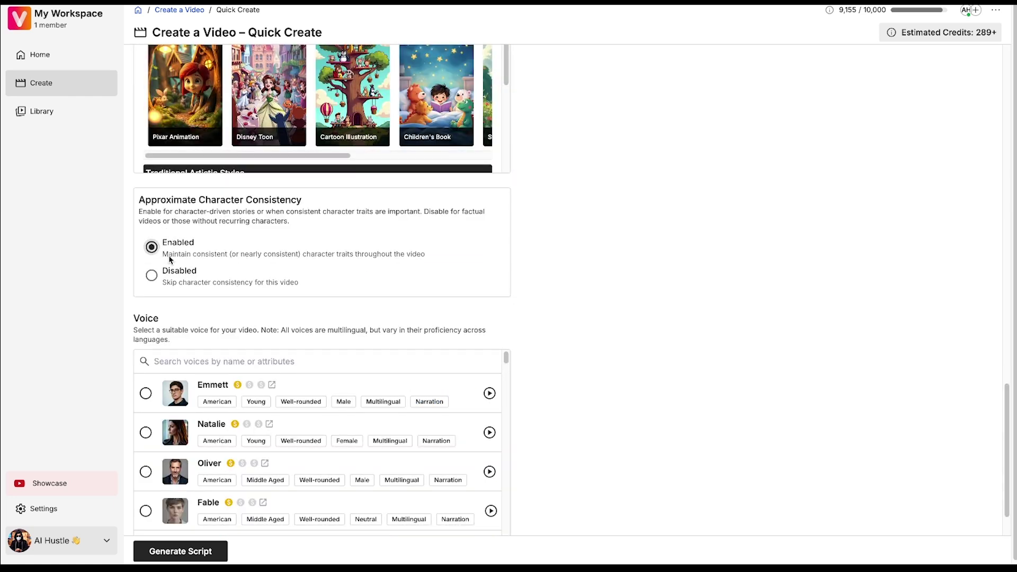
{"action": "scroll", "coordinate": [349, 381], "scroll_direction": "down", "scroll_amount": 5}
{"action": "left_click", "coordinate": [354, 371]}
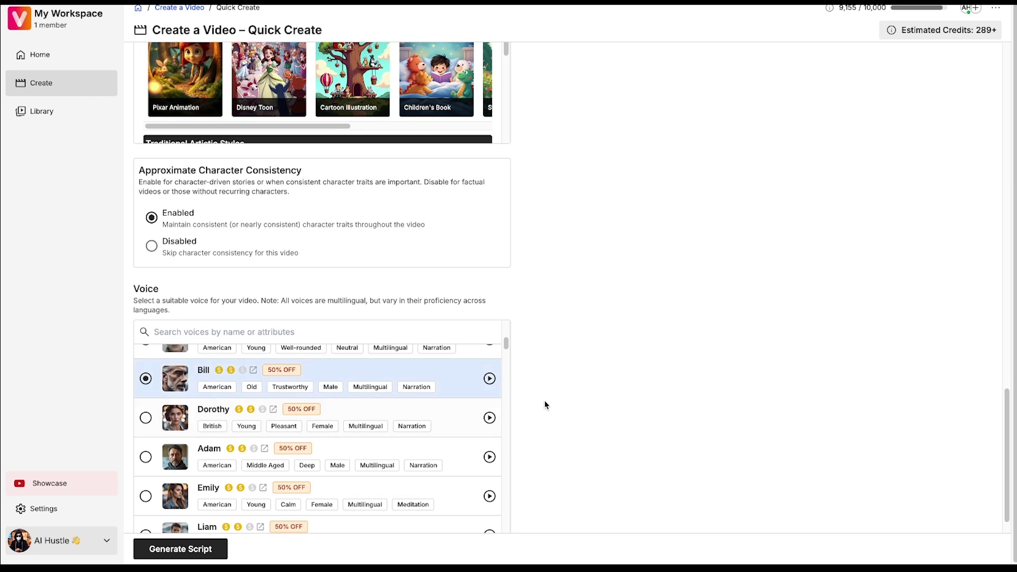
{"action": "scroll", "coordinate": [542, 398], "scroll_direction": "down", "scroll_amount": 2}
{"action": "left_click", "coordinate": [180, 549]}
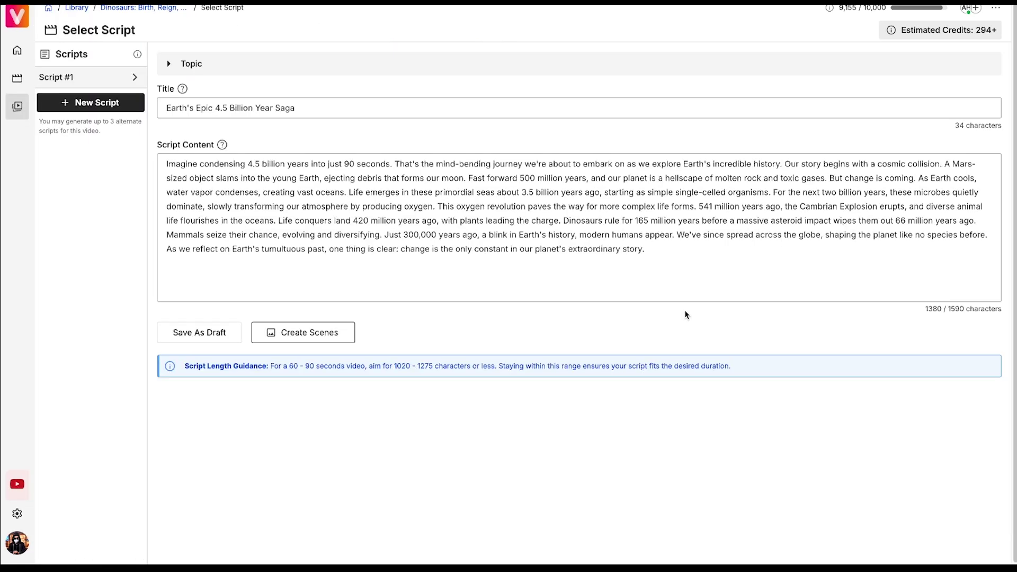
Step: Create and confirm the 15 scenes, then open them in Edit Scenes
{"action": "left_click", "coordinate": [312, 334]}
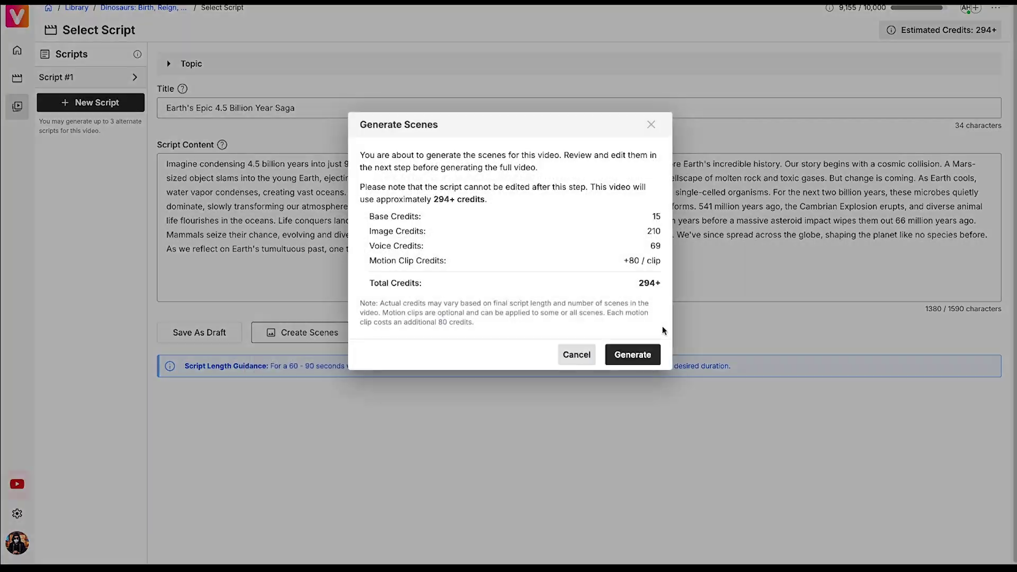
{"action": "left_click", "coordinate": [634, 354]}
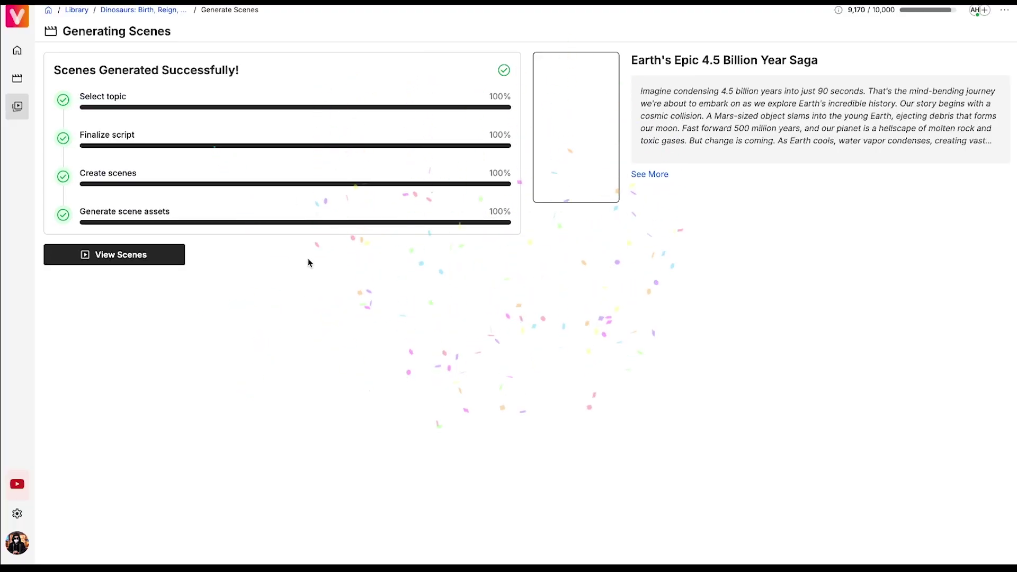
{"action": "left_click", "coordinate": [128, 259]}
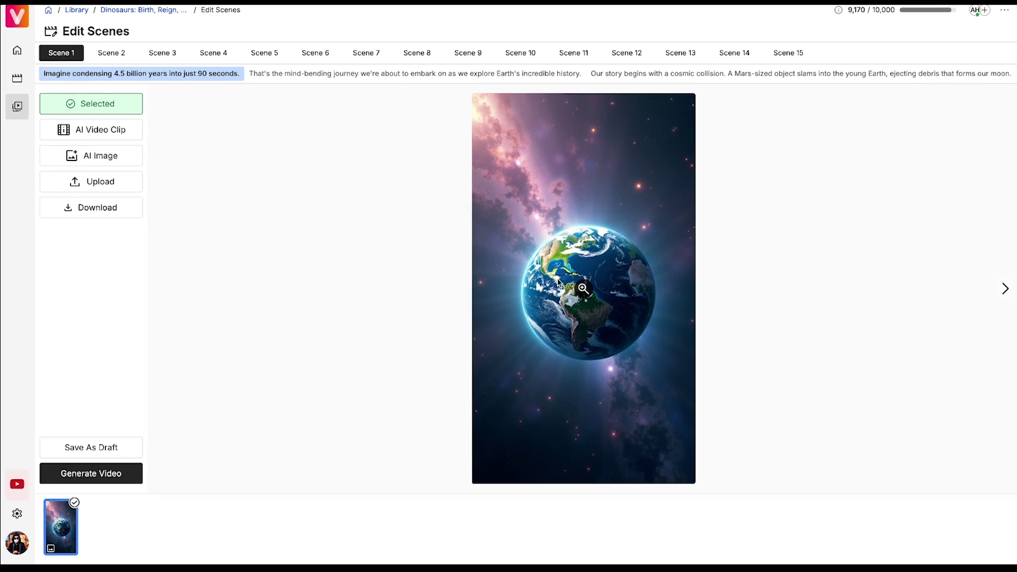
Step: Generate a scene's AI video clip, save as draft, and play the finished Version #1
{"action": "left_click", "coordinate": [86, 131]}
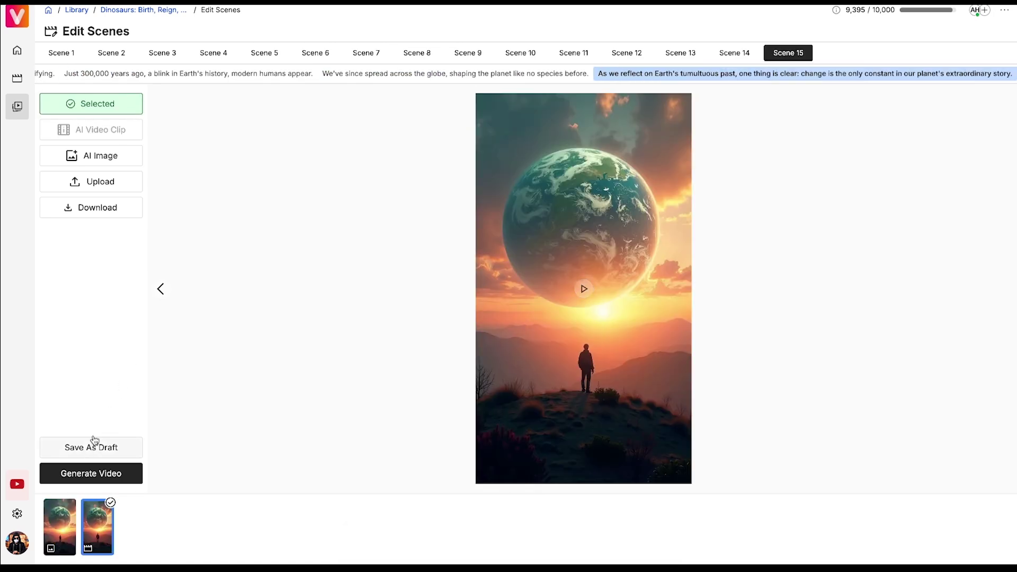
{"action": "left_click", "coordinate": [90, 446]}
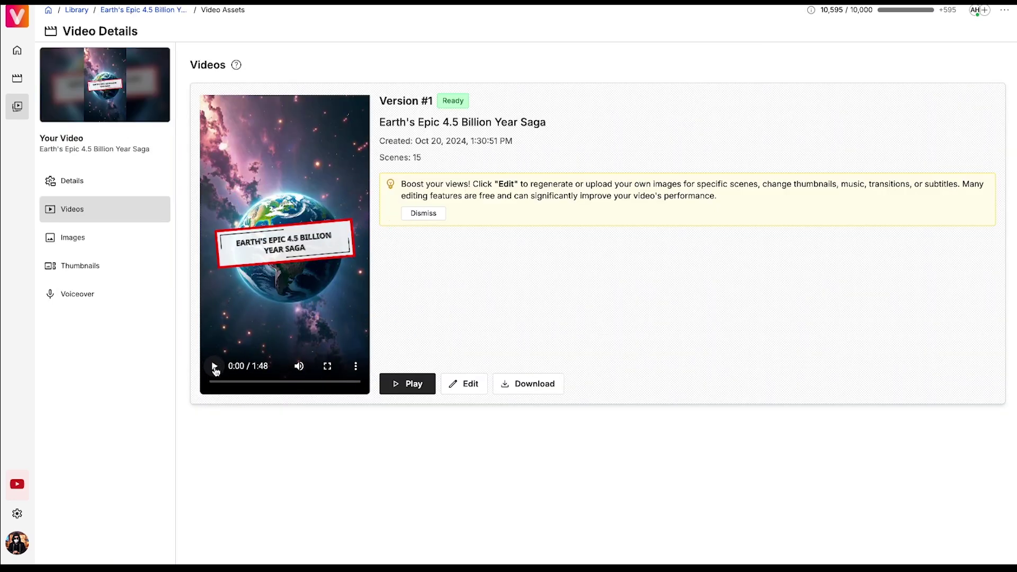
{"action": "left_click", "coordinate": [215, 367]}
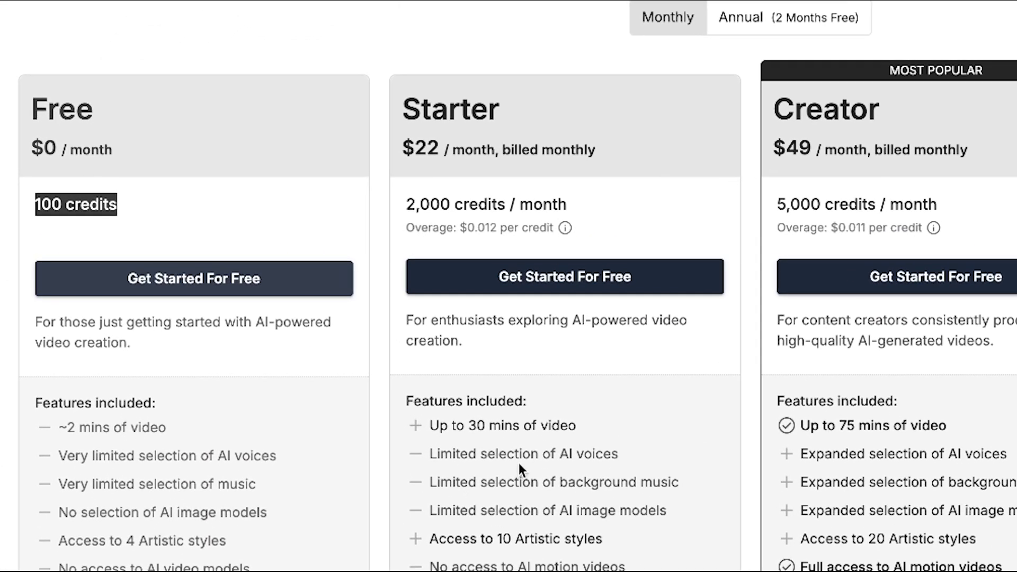
Step: Highlight the Starter plan's $22 monthly price and 2,000 credits per month
{"action": "left_click_drag", "start_coordinate": [404, 148], "coordinate": [470, 152]}
{"action": "left_click", "coordinate": [471, 153]}
{"action": "left_click_drag", "start_coordinate": [407, 204], "coordinate": [565, 204]}
{"action": "left_click", "coordinate": [547, 203]}
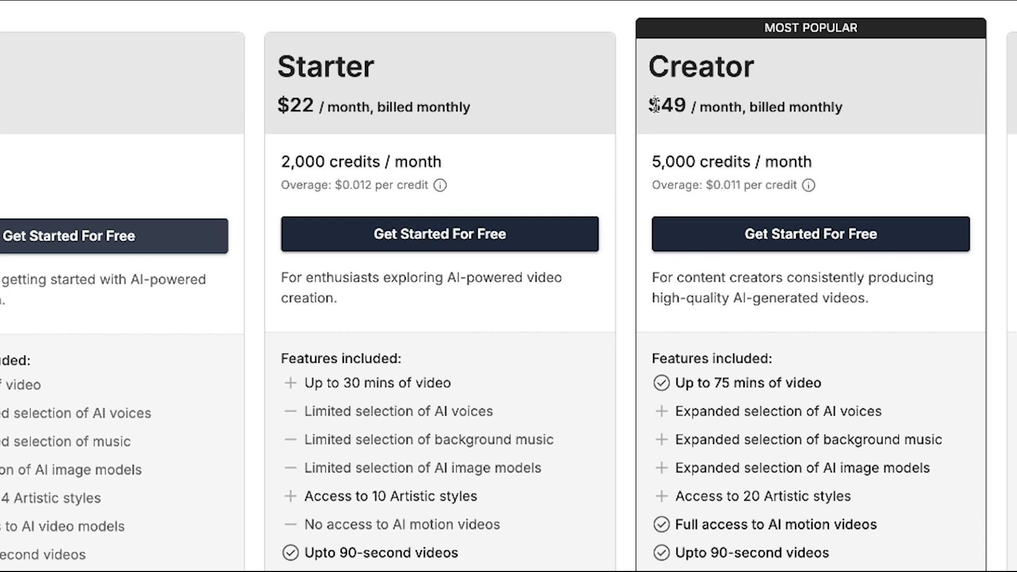
Step: Highlight the Creator plan's $49 price, 5,000 credits and motion-video and 90-second features
{"action": "triple_click", "coordinate": [655, 105]}
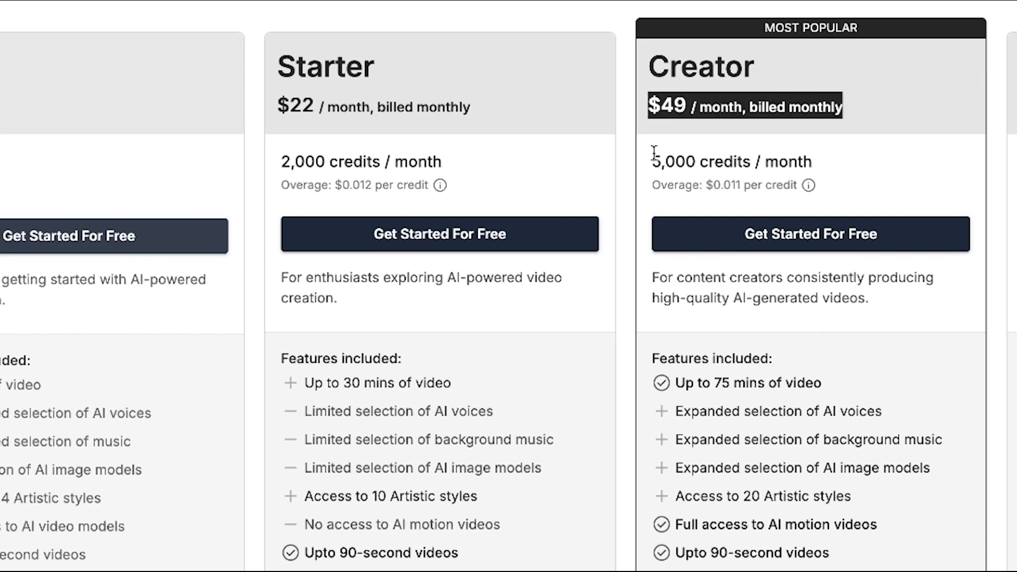
{"action": "left_click_drag", "start_coordinate": [649, 158], "coordinate": [808, 161]}
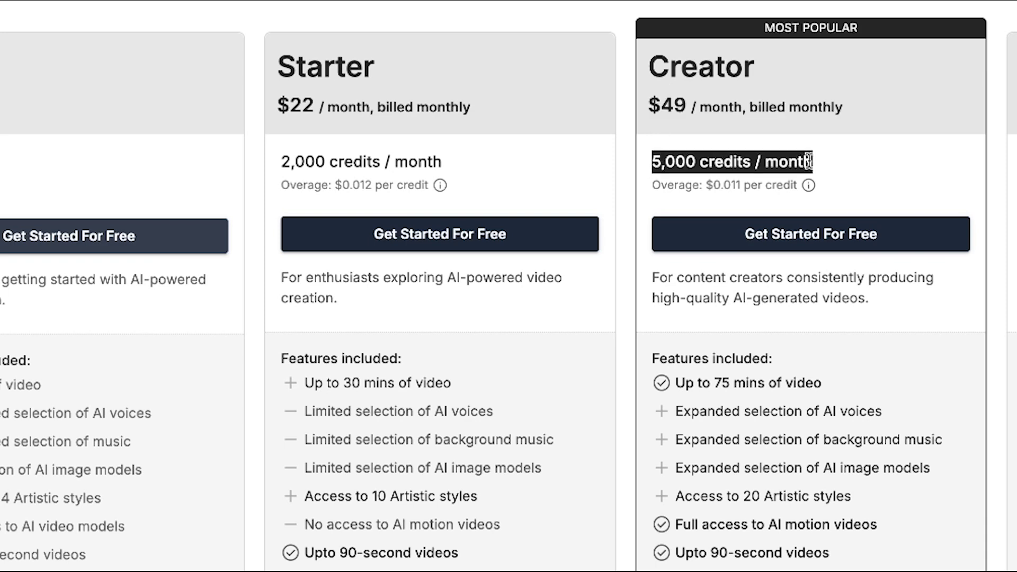
{"action": "left_click", "coordinate": [741, 394]}
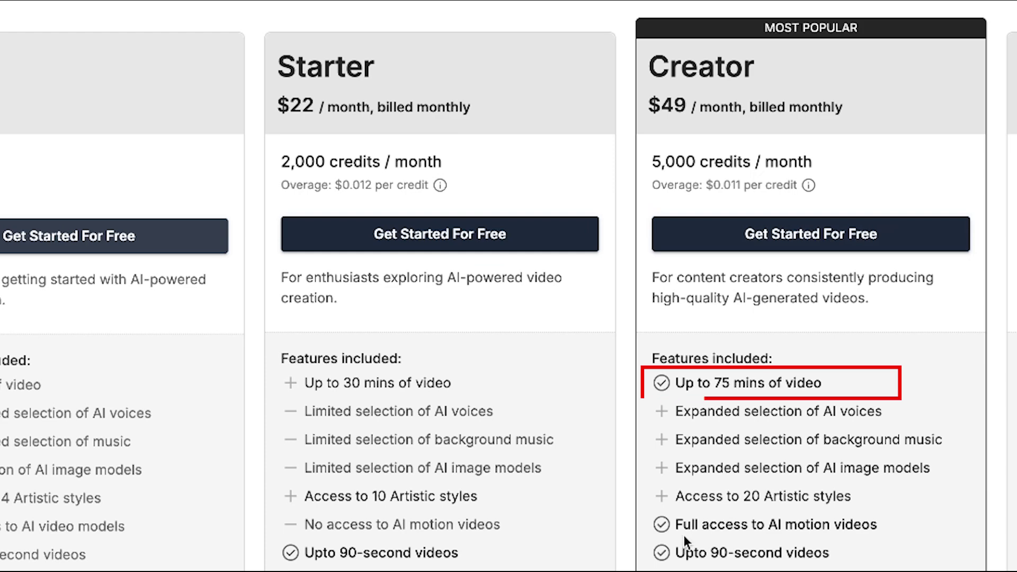
{"action": "left_click_drag", "start_coordinate": [672, 518], "coordinate": [889, 542]}
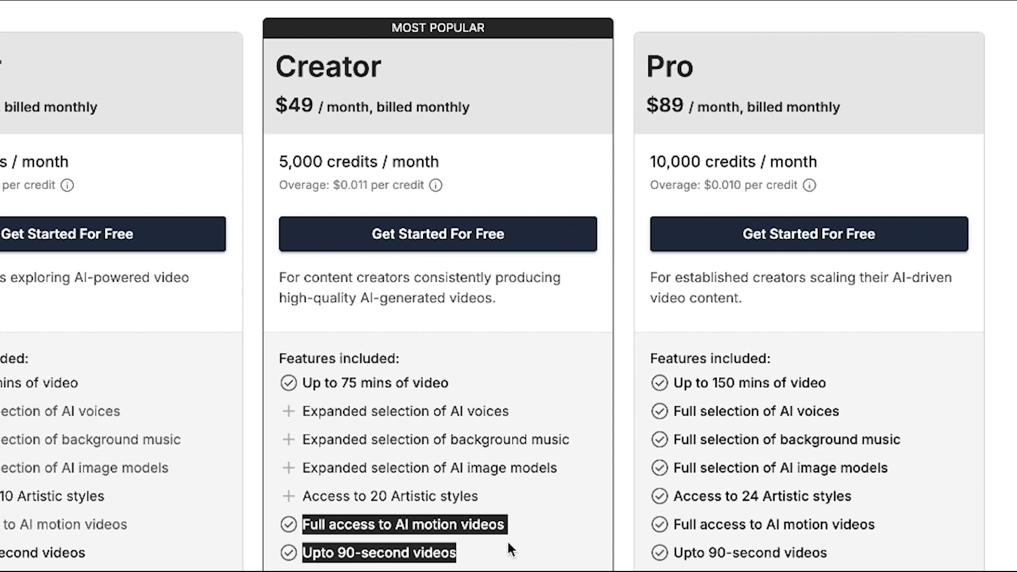
Step: Highlight the Pro plan's 10,000 credits per month line
{"action": "scroll", "coordinate": [656, 122], "scroll_direction": "down", "scroll_amount": 1}
{"action": "left_click_drag", "start_coordinate": [651, 121], "coordinate": [735, 118]}
{"action": "left_click", "coordinate": [822, 113]}
{"action": "triple_click", "coordinate": [820, 123]}
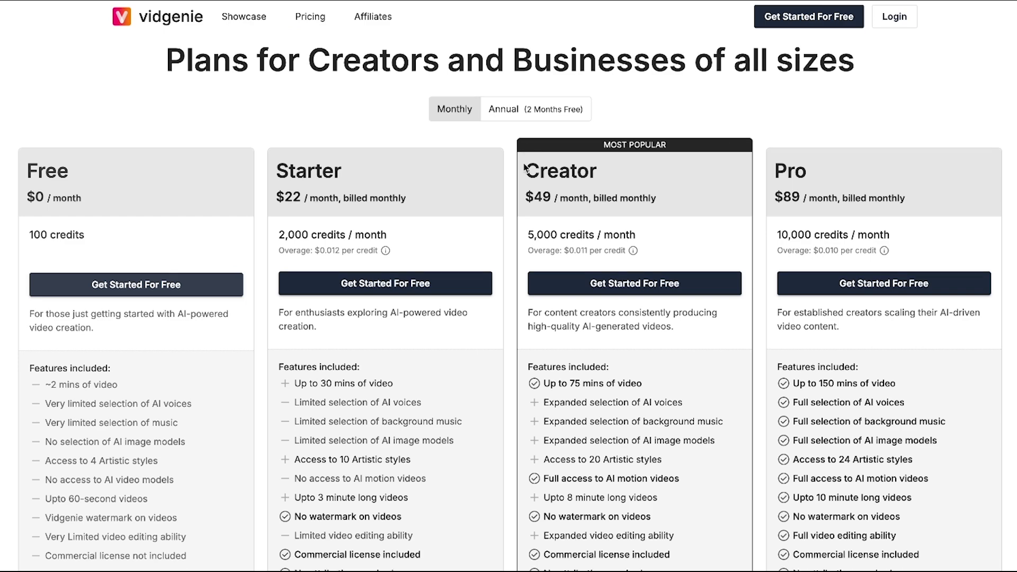
Step: Switch pricing to annual billing and expand FAQs on plan credits and AI model credit costs
{"action": "left_click", "coordinate": [531, 113]}
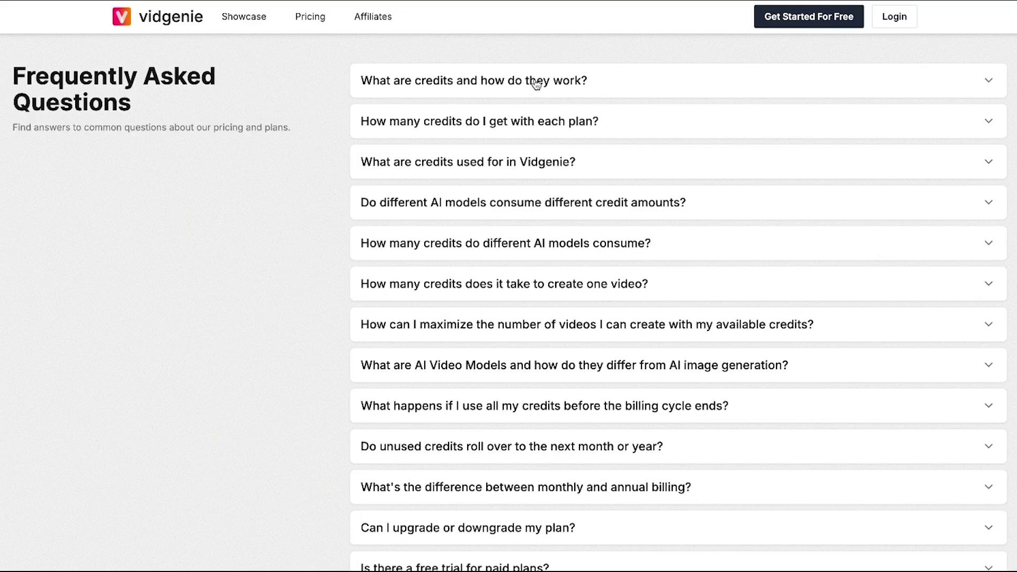
{"action": "left_click", "coordinate": [542, 80]}
{"action": "left_click", "coordinate": [535, 126]}
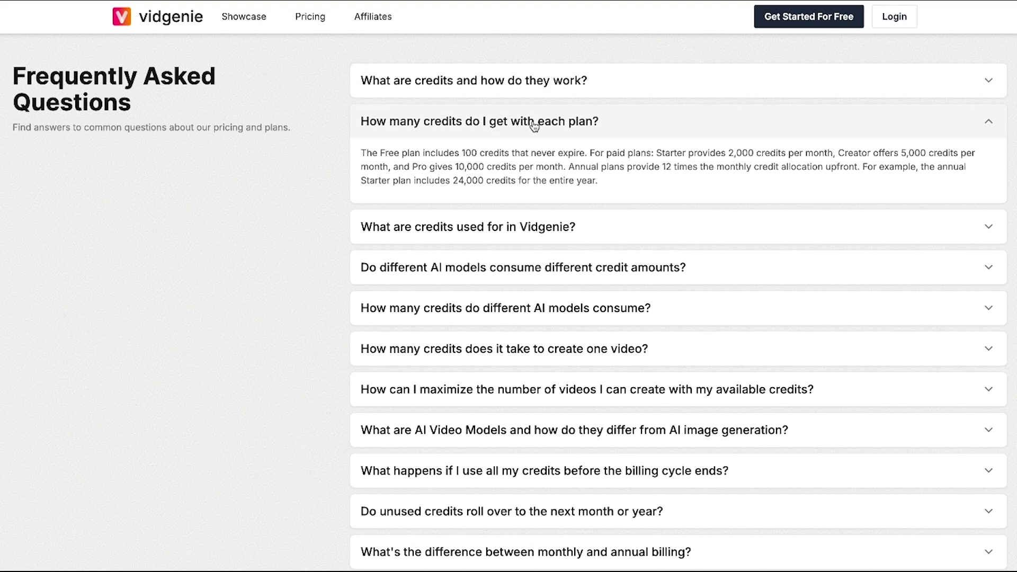
{"action": "left_click", "coordinate": [534, 125]}
{"action": "double_click", "coordinate": [533, 163]}
{"action": "left_click", "coordinate": [538, 210]}
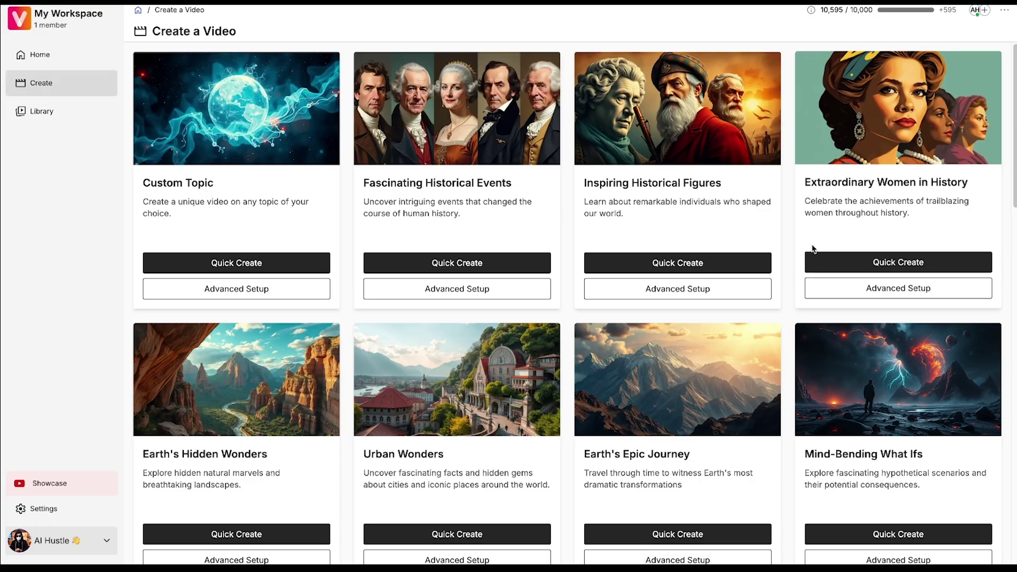
{"action": "scroll", "coordinate": [780, 243], "scroll_direction": "down", "scroll_amount": 15}
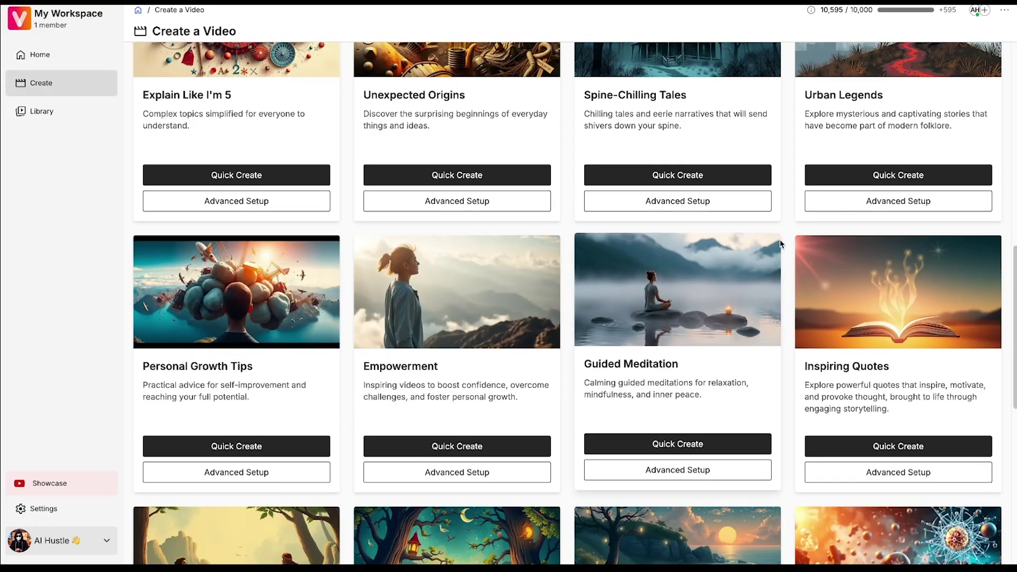
{"action": "scroll", "coordinate": [779, 239], "scroll_direction": "up", "scroll_amount": 10}
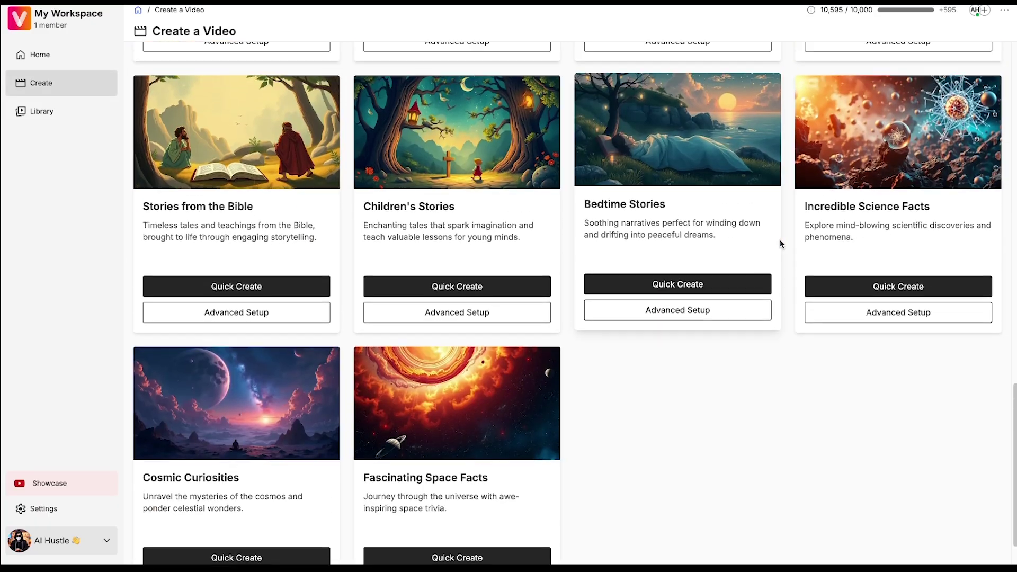
{"action": "scroll", "coordinate": [799, 233], "scroll_direction": "up", "scroll_amount": 5}
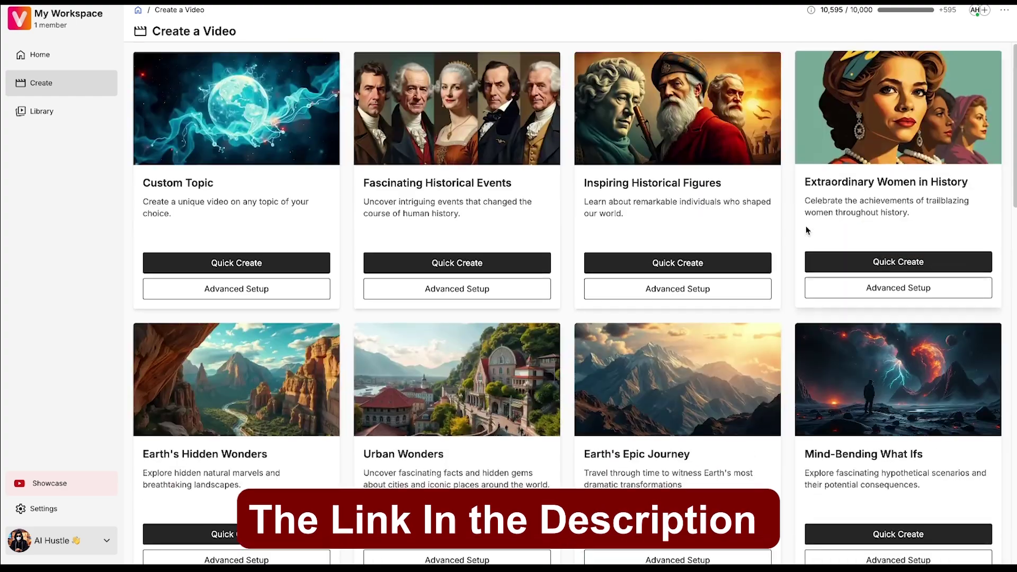
{"action": "scroll", "coordinate": [825, 232], "scroll_direction": "down", "scroll_amount": 4}
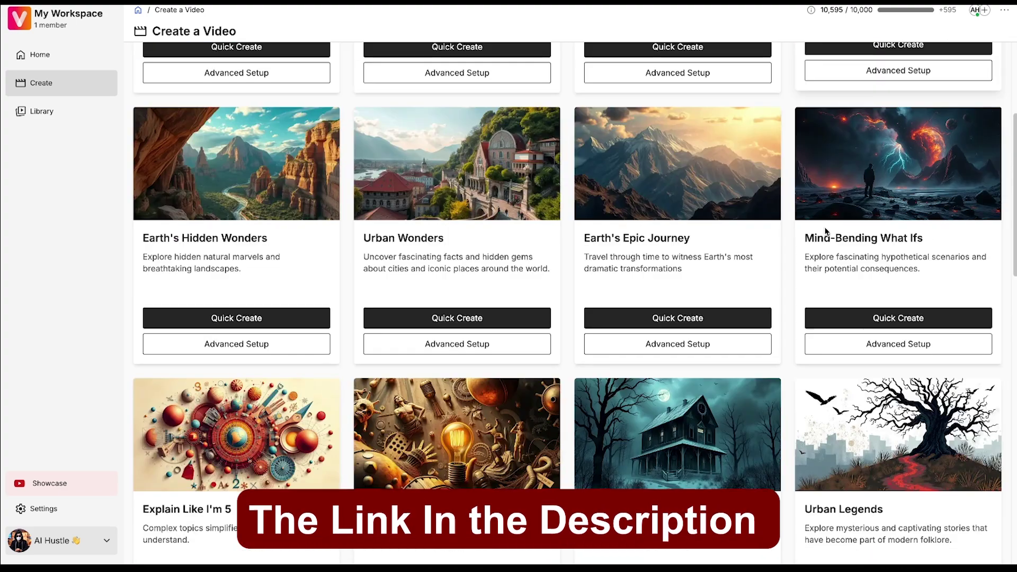